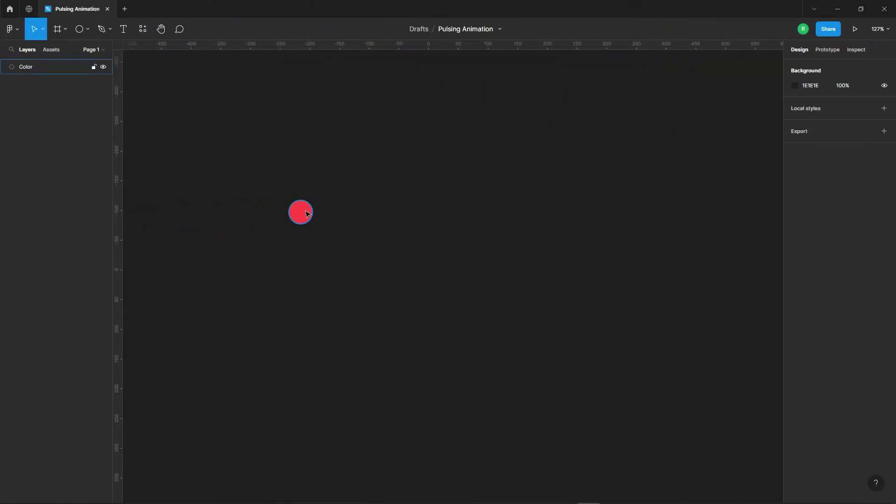
Inspect the red circle's fill colour settings
click(307, 213)
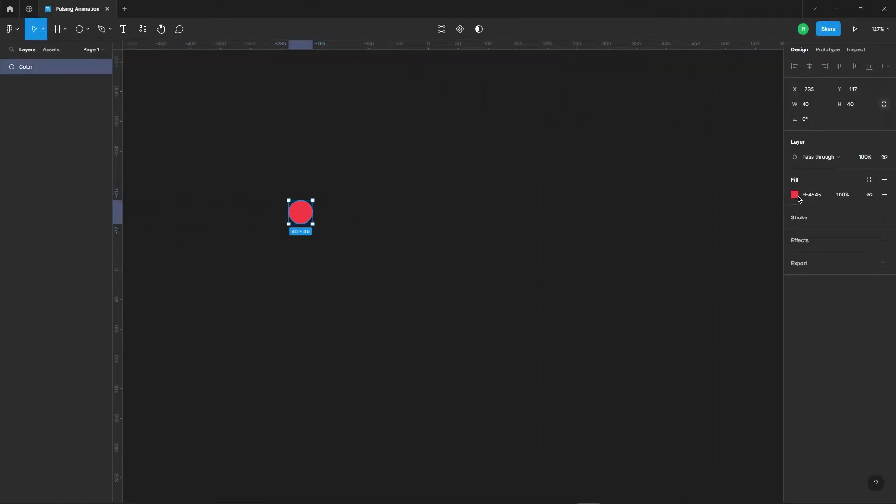
click(795, 194)
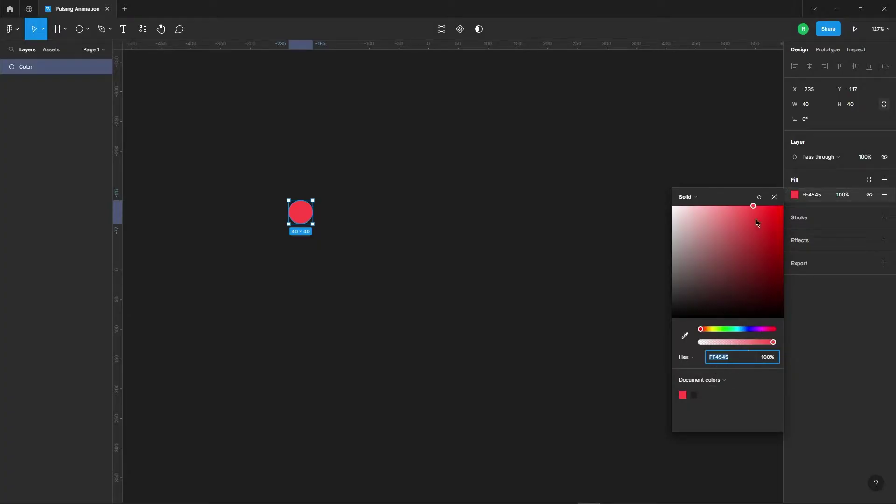
click(537, 211)
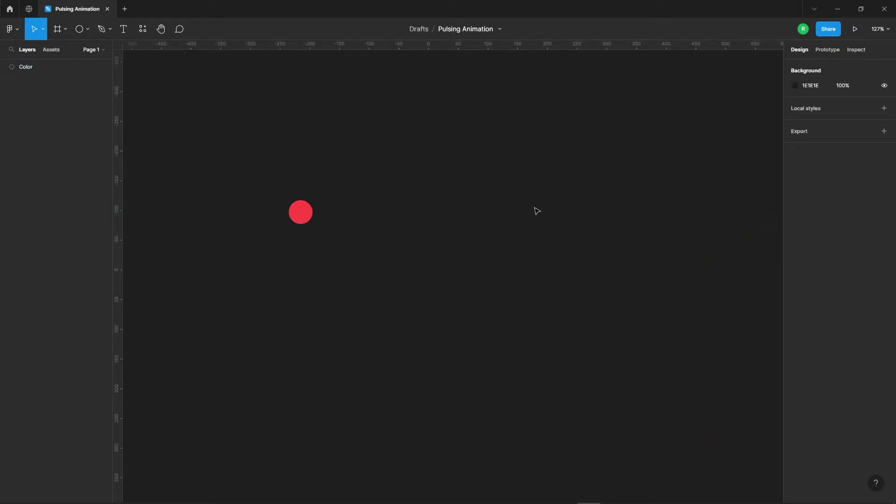
Draw a new frame to the right of the circle and size it 170×170
click(57, 29)
drag(386, 154, 485, 251)
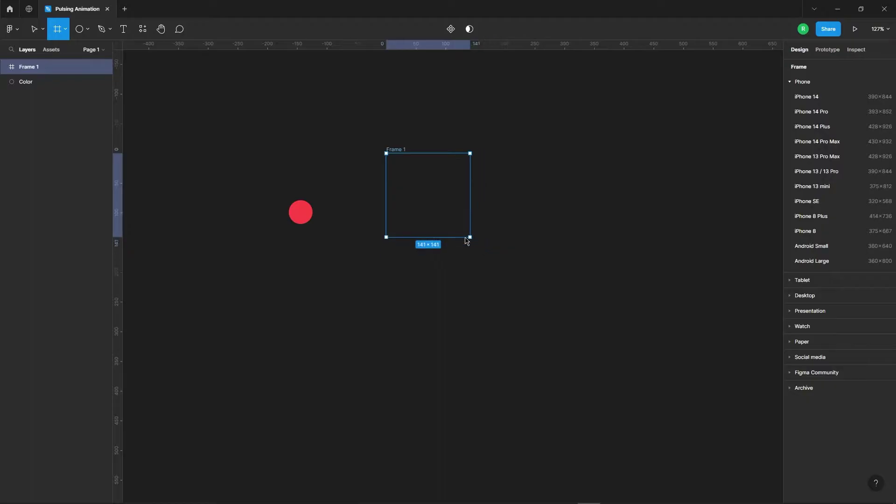
scroll(428, 155, up, 5)
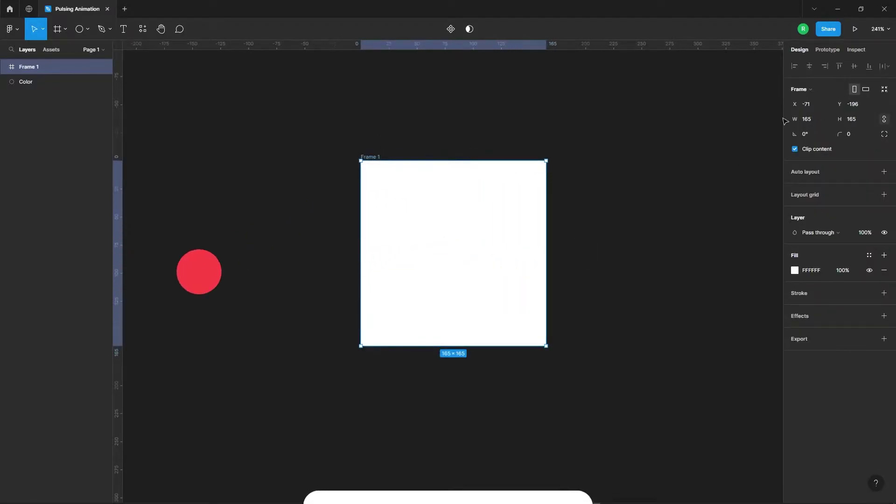
click(810, 119)
text(175)
key(Return)
key(Up)
key(Up)
key(Up)
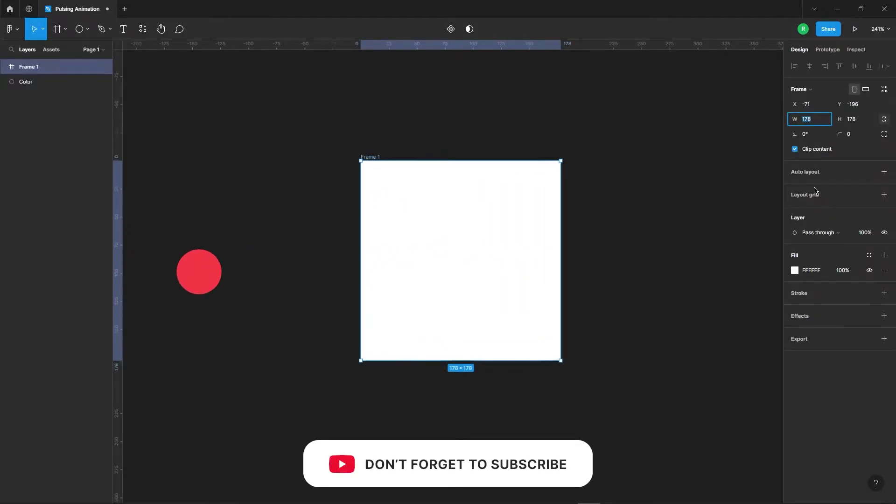
key(Down)
key(Down)
key(Down)
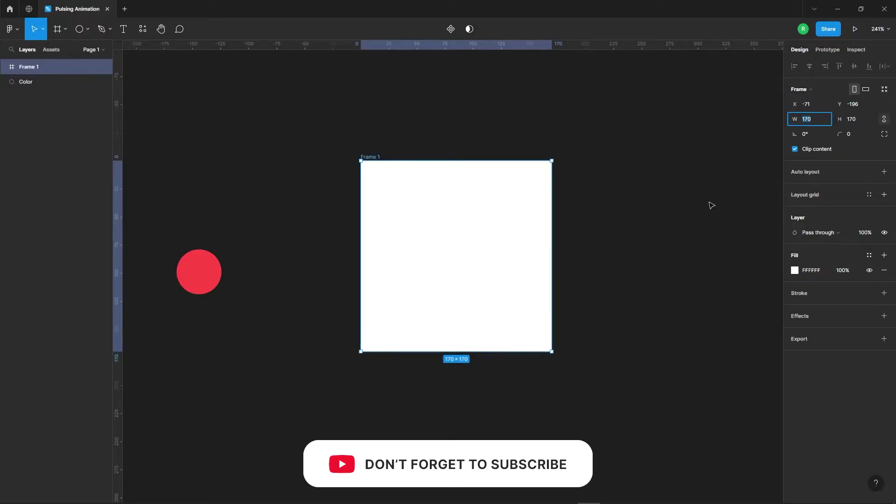
Nudge Frame 1 slightly left and down beside the red circle
click(672, 240)
scroll(672, 240, down, 3)
click(506, 224)
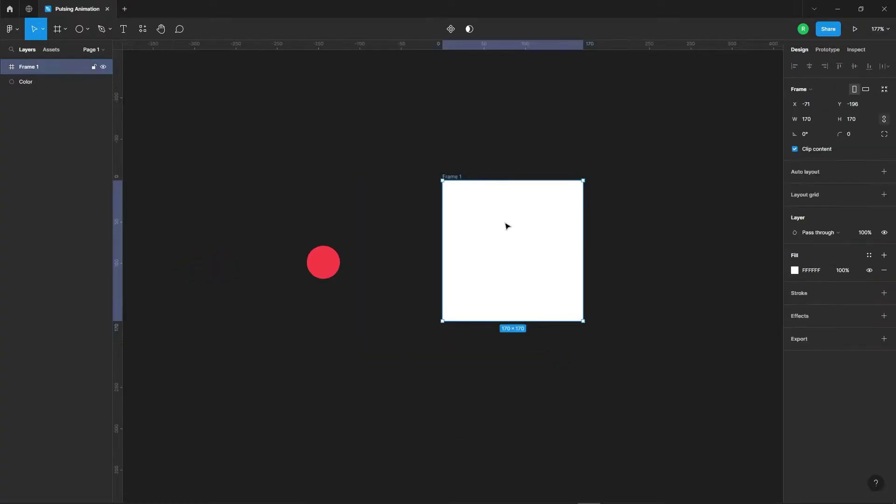
drag(526, 242, 524, 252)
click(618, 220)
click(322, 270)
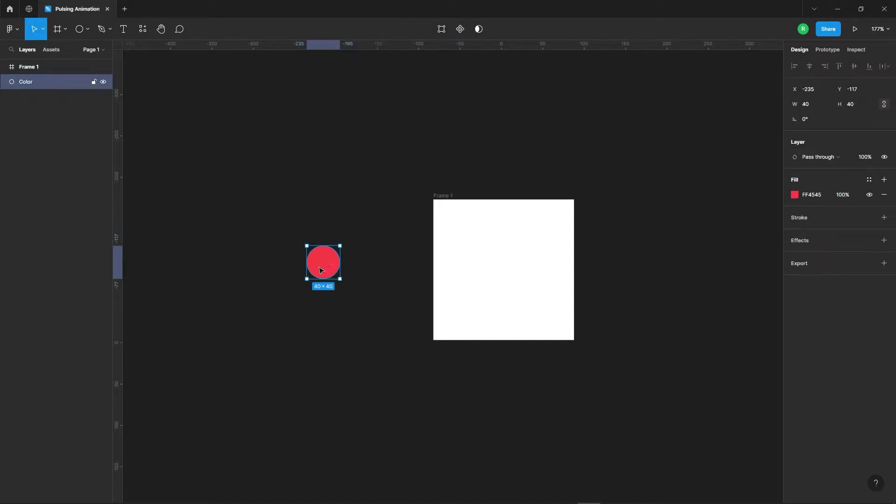
Alt-drag a copy of the red circle into Frame 1, resize it to 50 wide, and centre it
drag(335, 267, 516, 259)
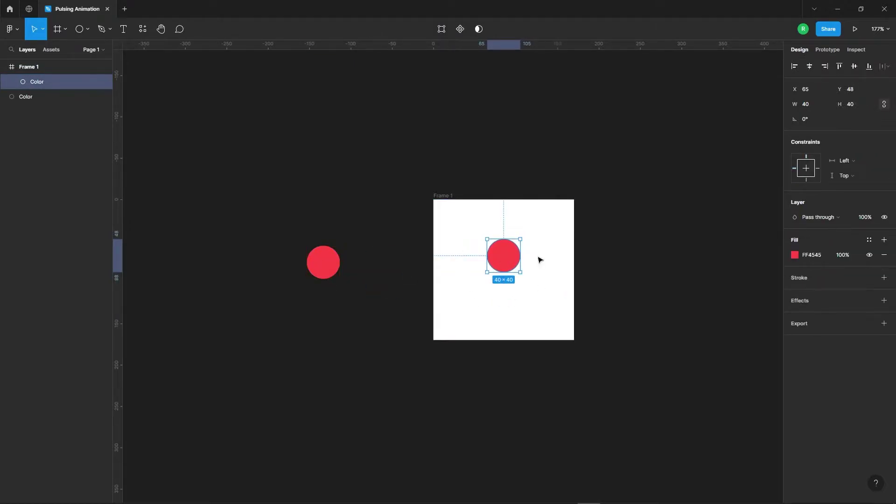
click(822, 107)
text(50)
key(Return)
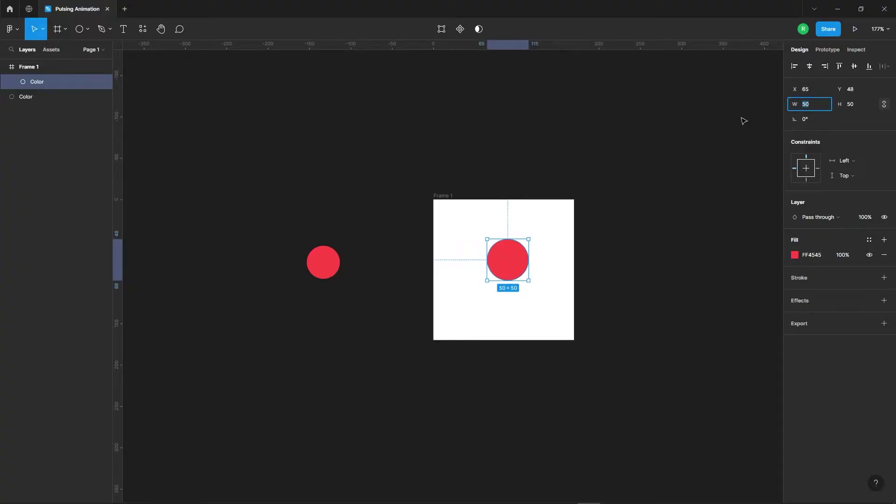
click(550, 247)
click(503, 262)
click(854, 65)
click(620, 268)
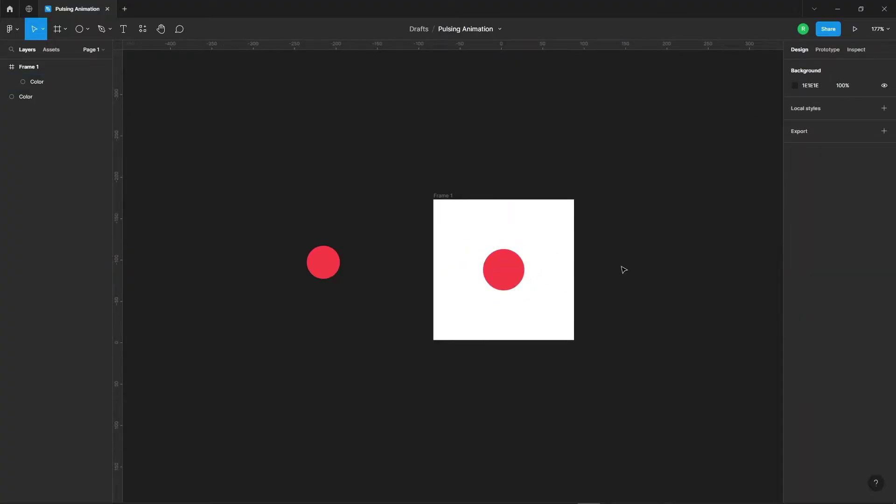
click(496, 270)
Copy the 50×50 circle and paste two more copies into Frame 1
right_click(504, 265)
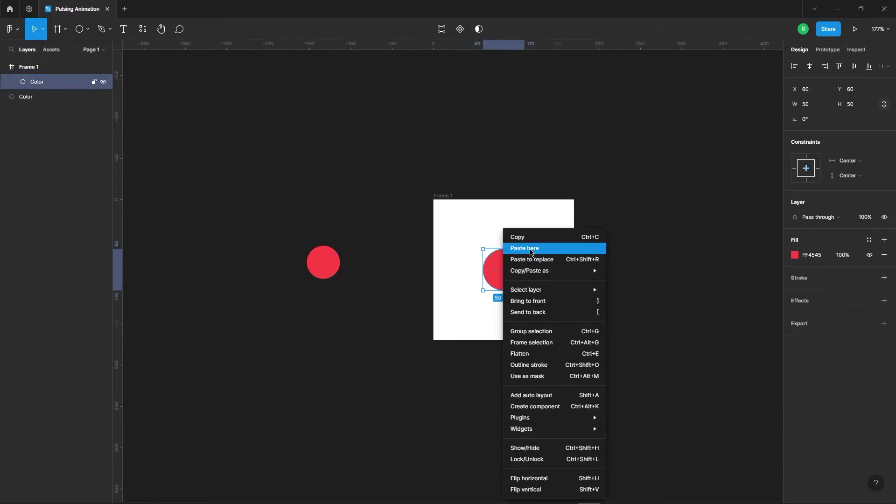
click(533, 238)
click(518, 222)
right_click(516, 217)
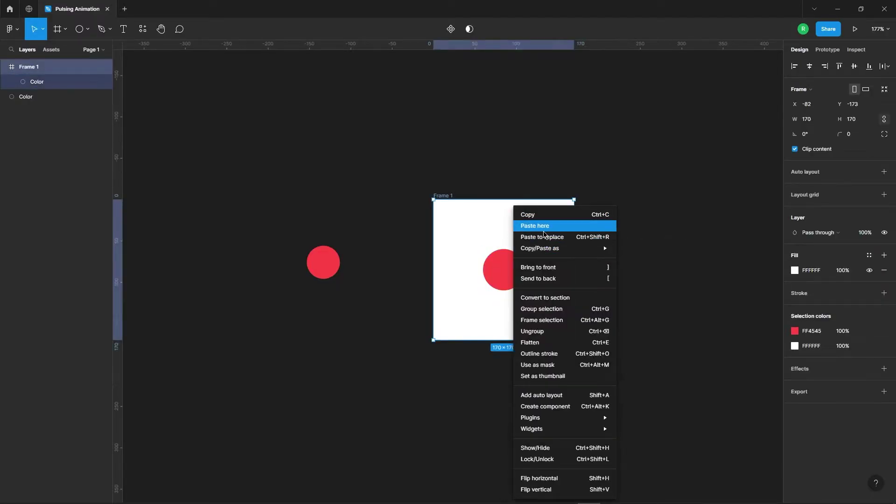
click(544, 226)
right_click(460, 227)
click(478, 223)
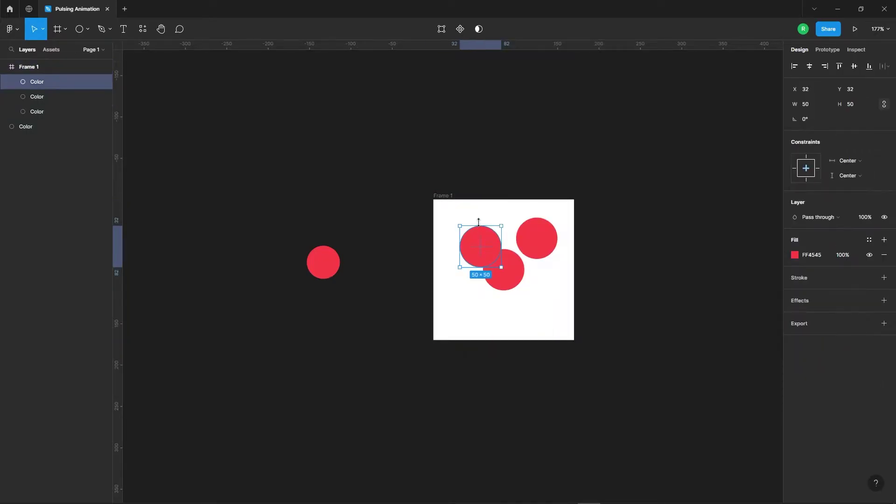
Align the three circles on their centres and stack them at Frame 1's centre
drag(464, 216, 561, 299)
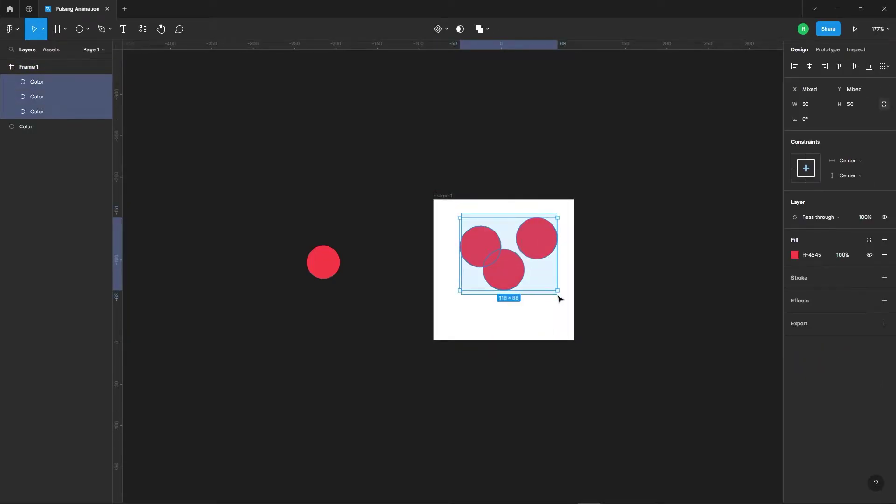
click(810, 68)
click(855, 67)
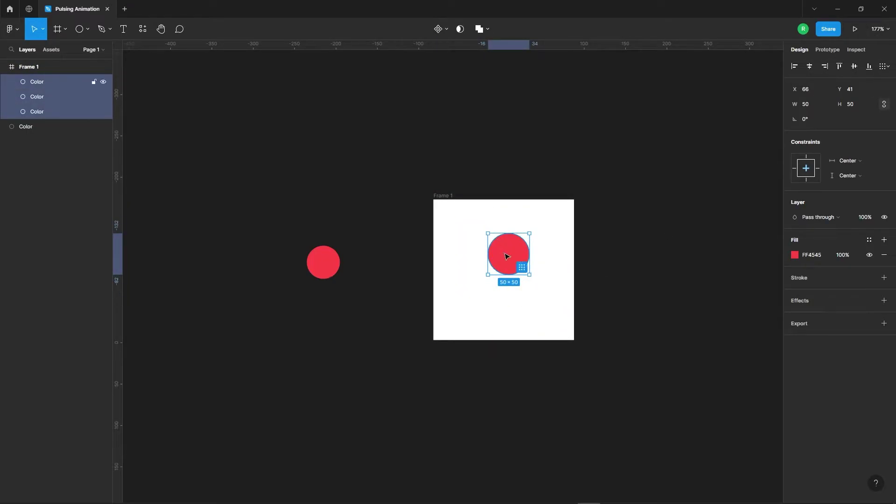
drag(504, 252, 499, 269)
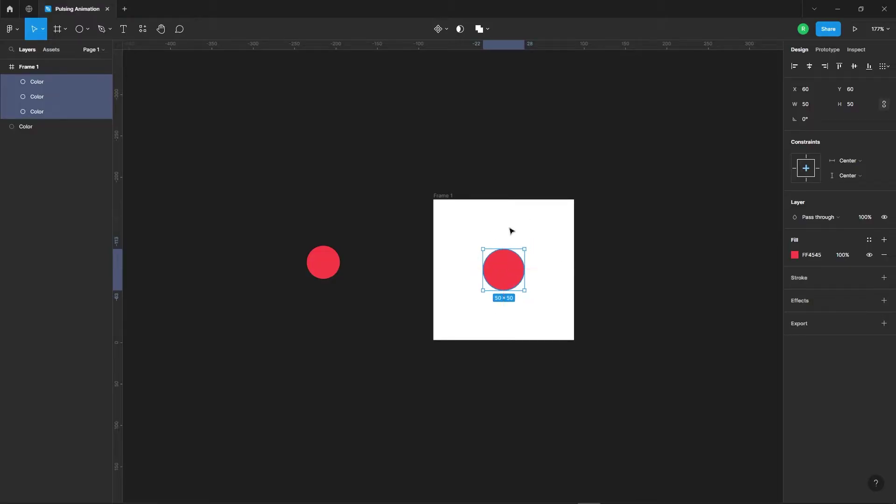
click(566, 266)
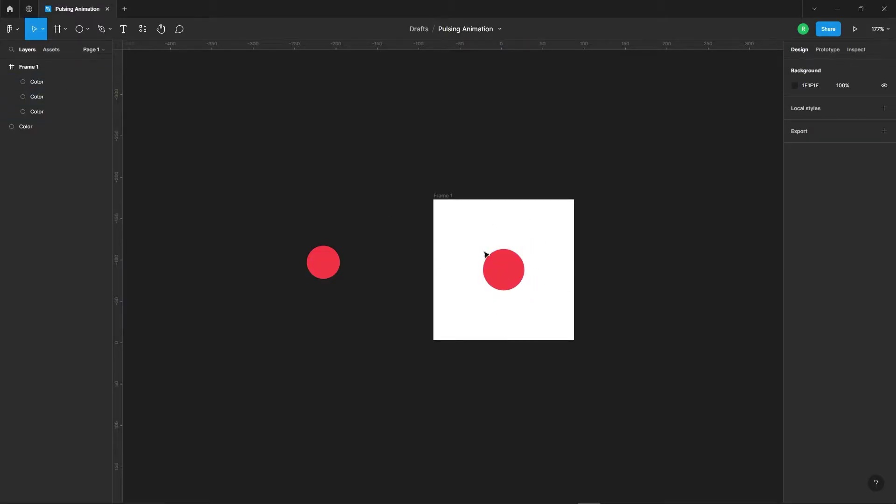
Rename the three circle layers 1, 2 and 3
click(51, 86)
double_click(51, 86)
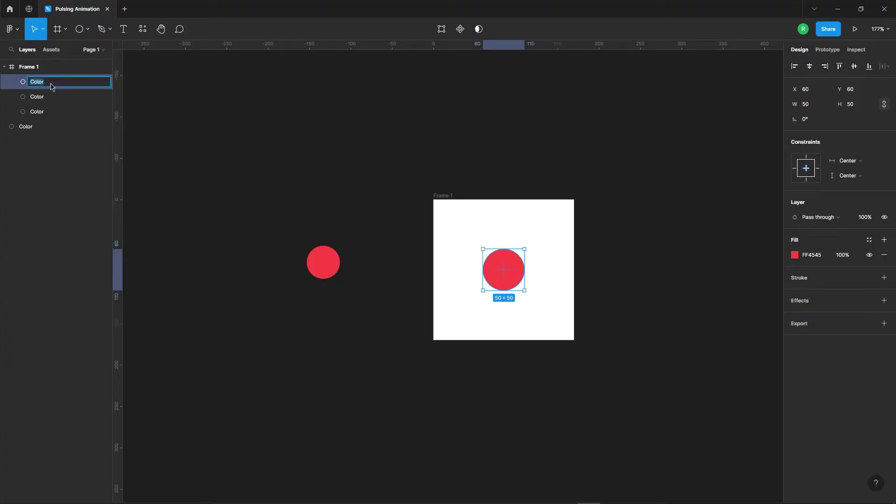
text(1)
key(Tab)
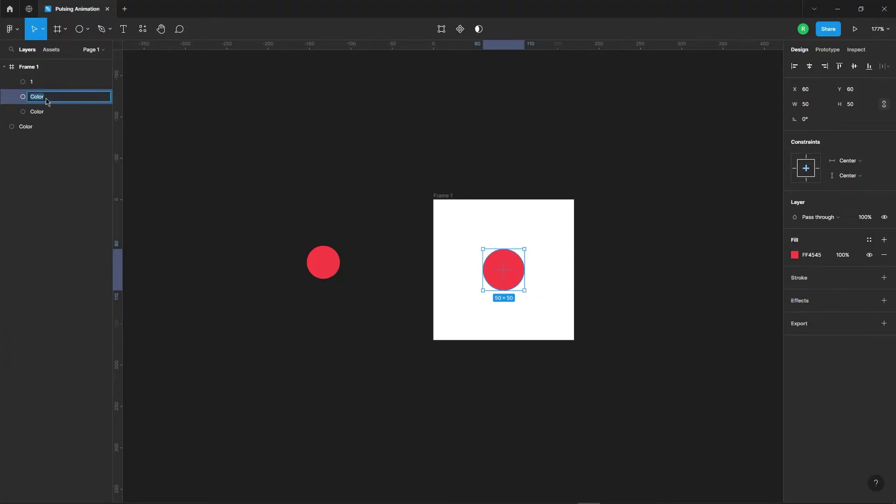
text(2)
click(47, 115)
double_click(46, 112)
text(3)
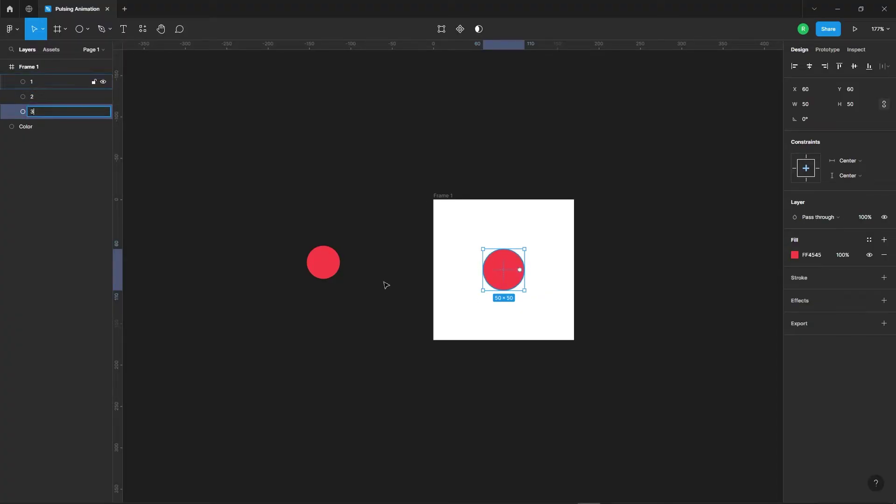
click(342, 182)
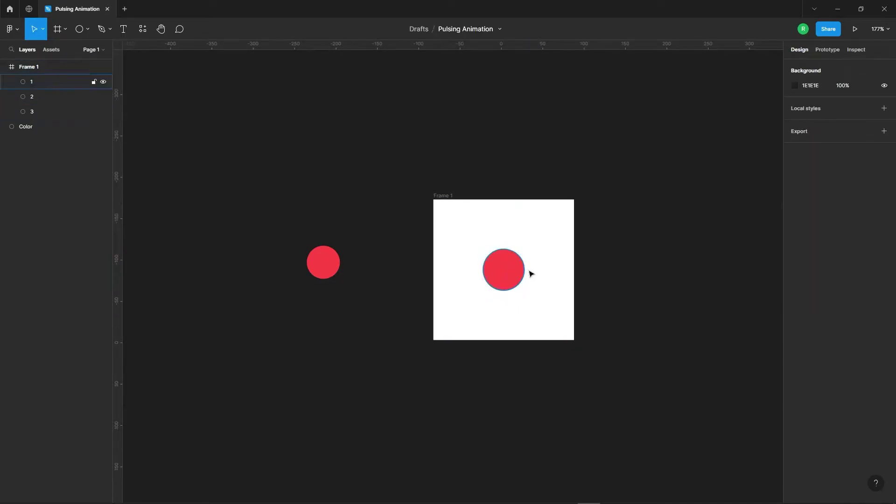
Remove Frame 1's white fill so it is transparent
scroll(523, 287, down, 3)
scroll(535, 294, up, 3)
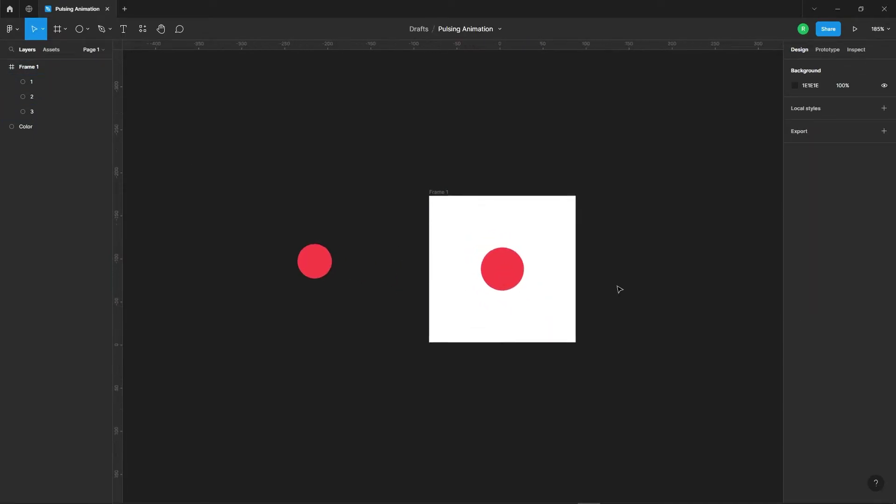
drag(703, 279, 562, 218)
click(301, 132)
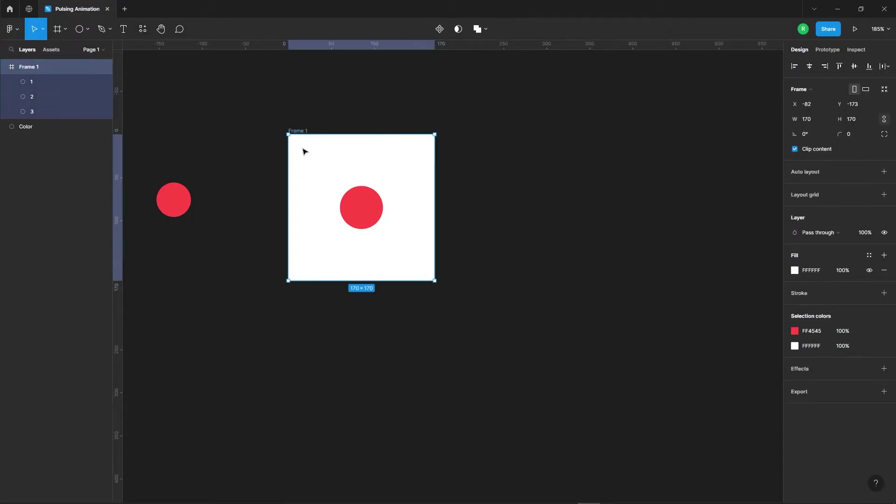
click(884, 274)
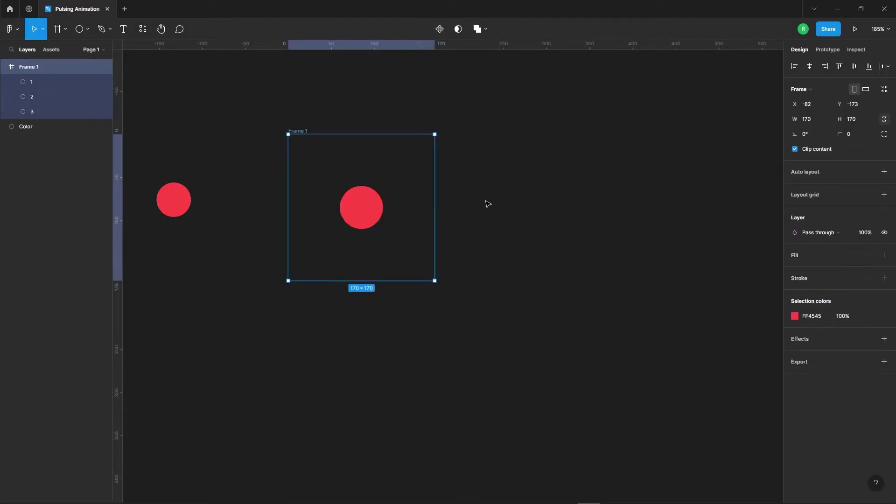
click(486, 202)
Alt-drag Frame 1 to the right to duplicate it as Frame 2
click(294, 131)
scroll(255, 245, down, 1)
scroll(254, 245, down, 3)
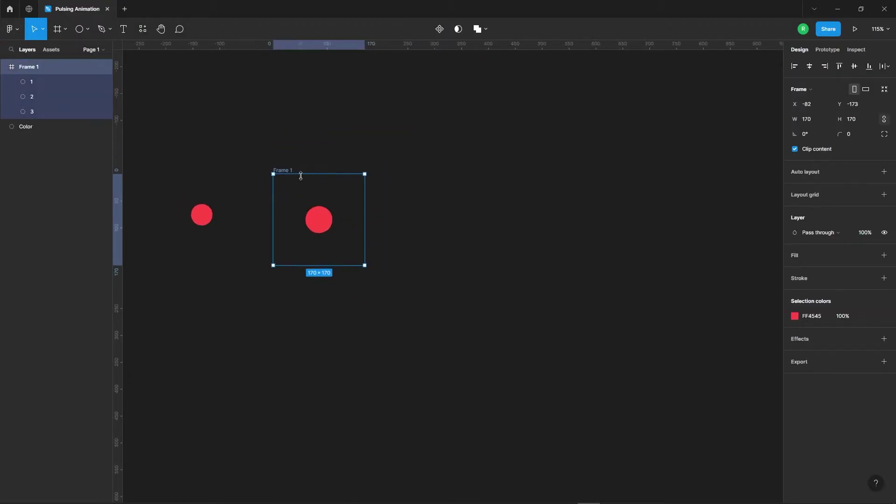
drag(281, 170, 418, 169)
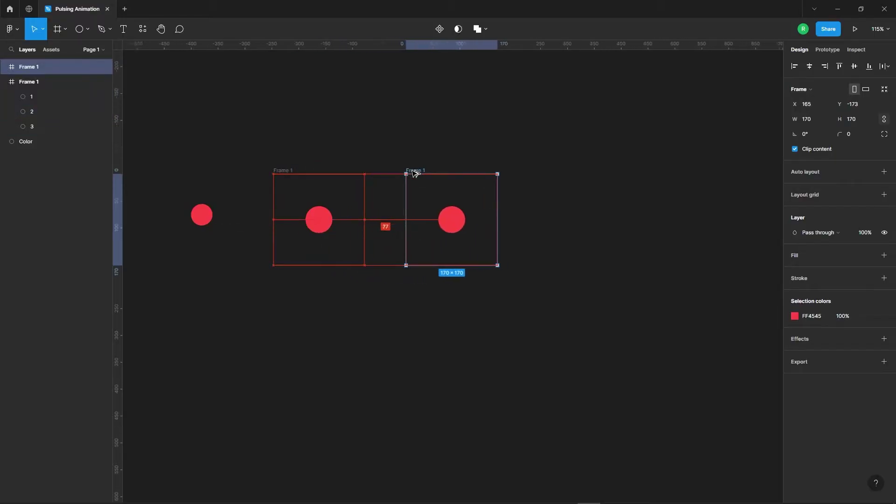
click(608, 183)
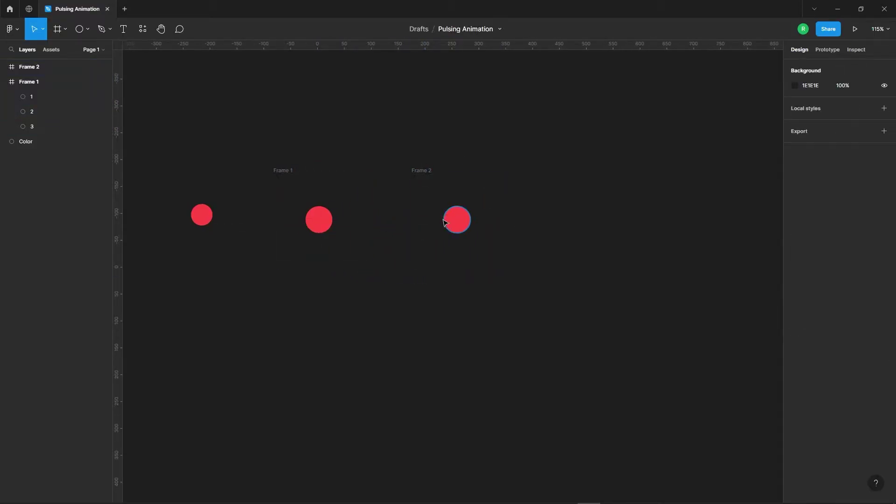
Alt-resize circle 2 in Frame 2 from its centre to 100×100
click(430, 173)
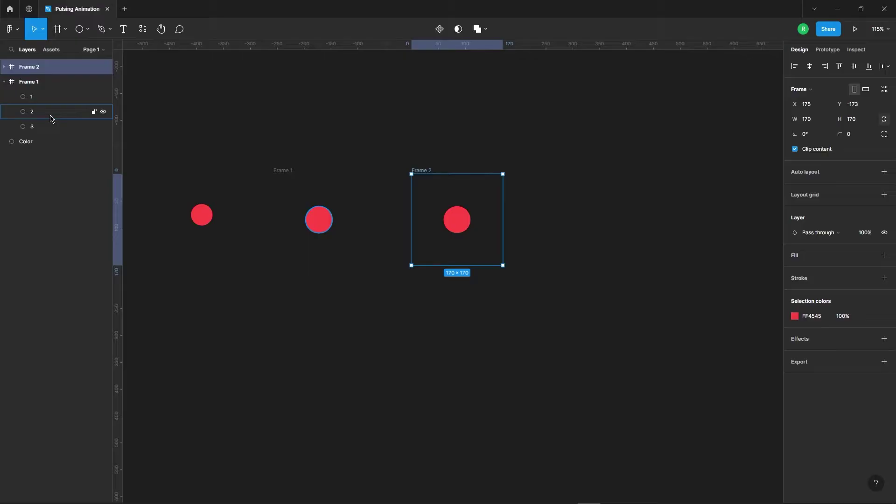
mouse_move(56, 66)
click(4, 68)
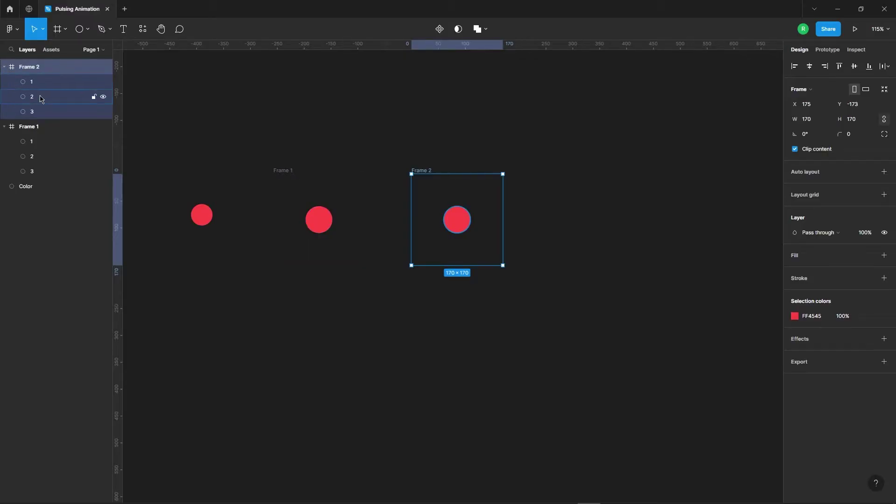
click(42, 97)
scroll(419, 224, up, 2)
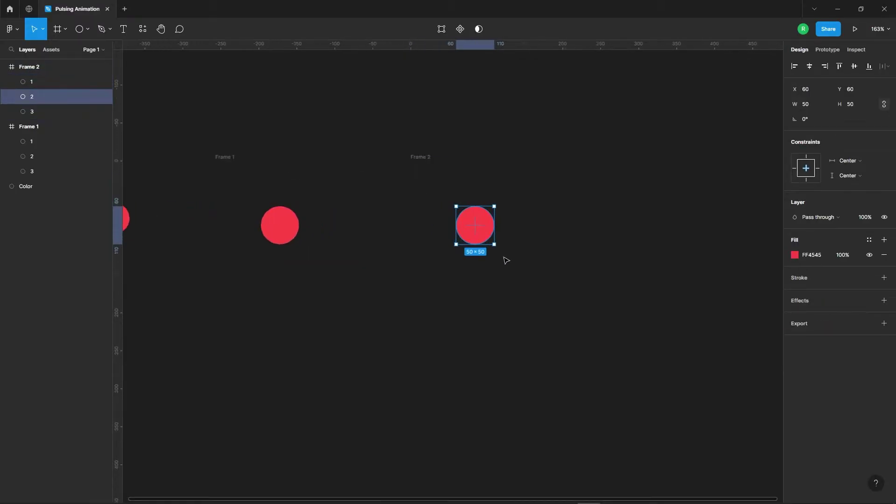
scroll(505, 258, up, 1)
scroll(518, 259, up, 2)
key(alt)
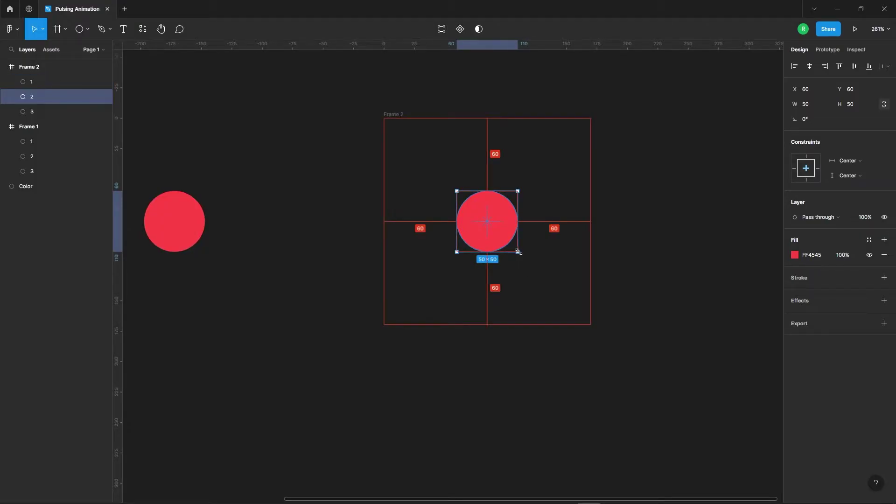
drag(518, 252, 548, 283)
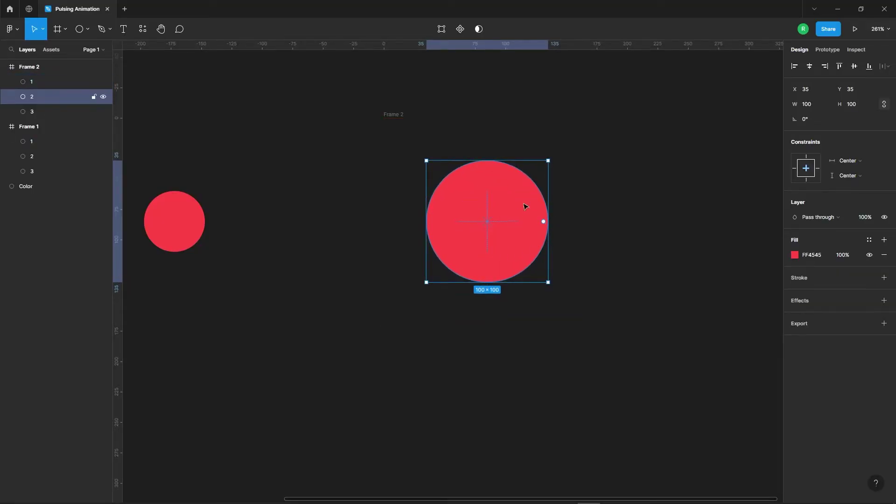
Set circle 2's fill opacity to 20%
click(842, 255)
text(20)
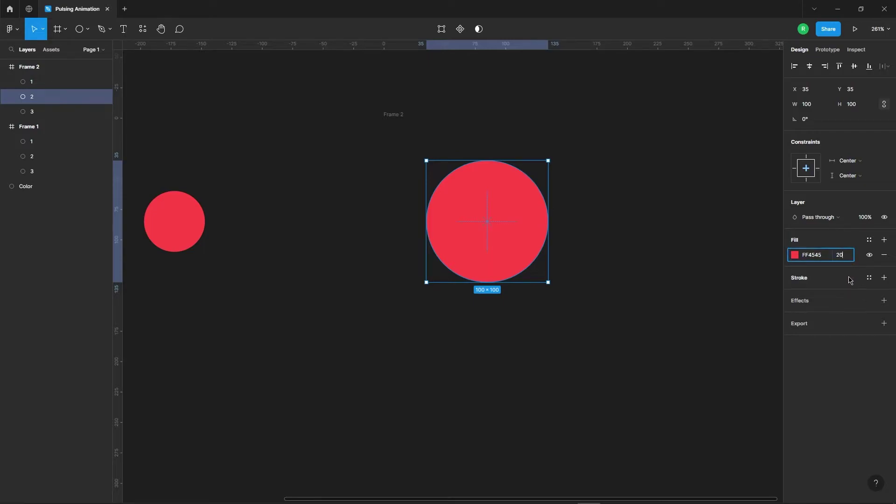
key(Return)
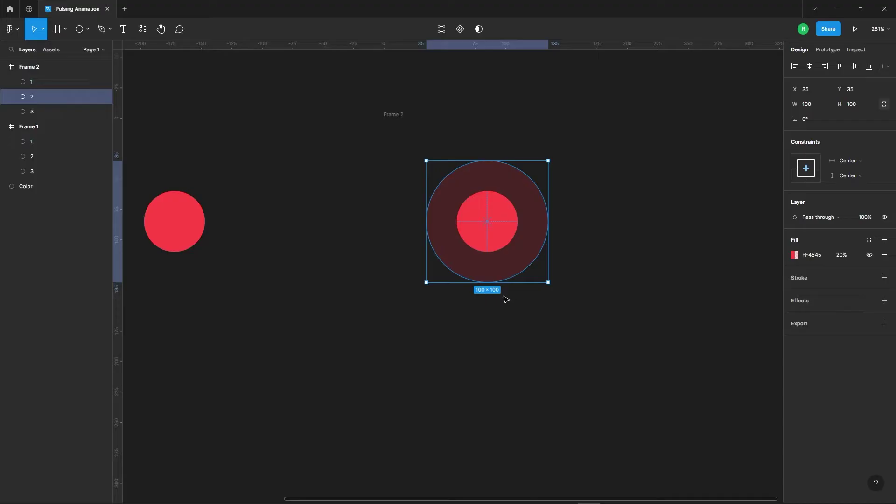
click(616, 205)
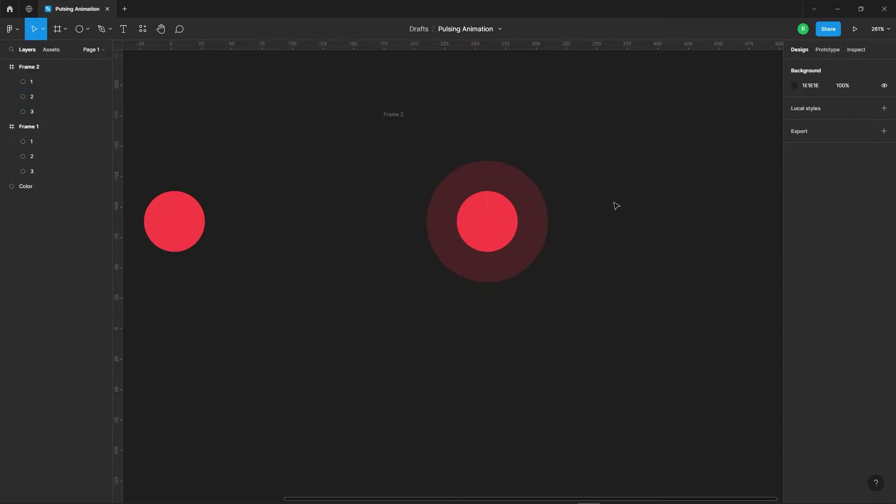
Alt-drag Frame 2 to the right to duplicate it as Frame 3
click(396, 115)
scroll(242, 222, down, 5)
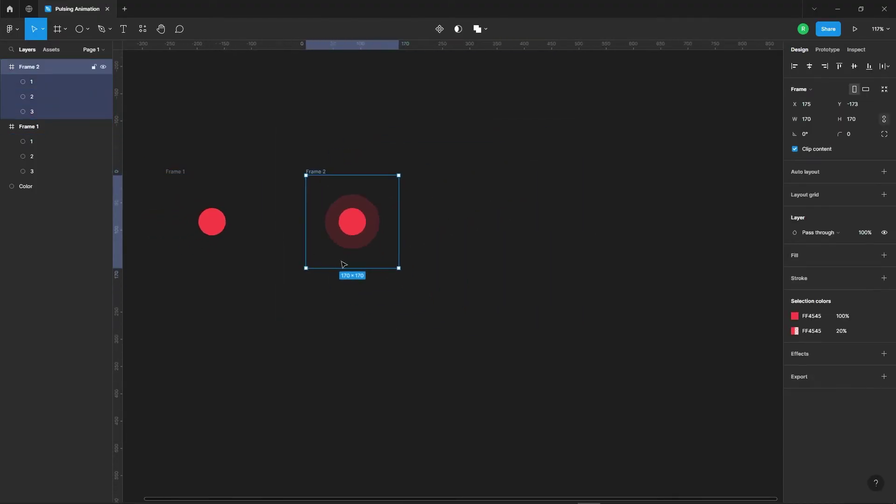
mouse_move(393, 114)
drag(324, 173, 457, 173)
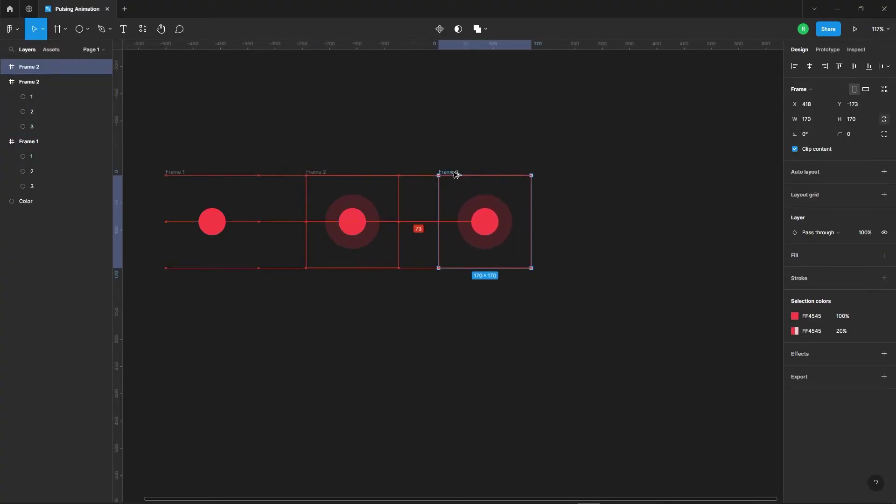
Alt-resize Frame 3's ring circle to 170 so it fills the frame
click(589, 196)
click(502, 212)
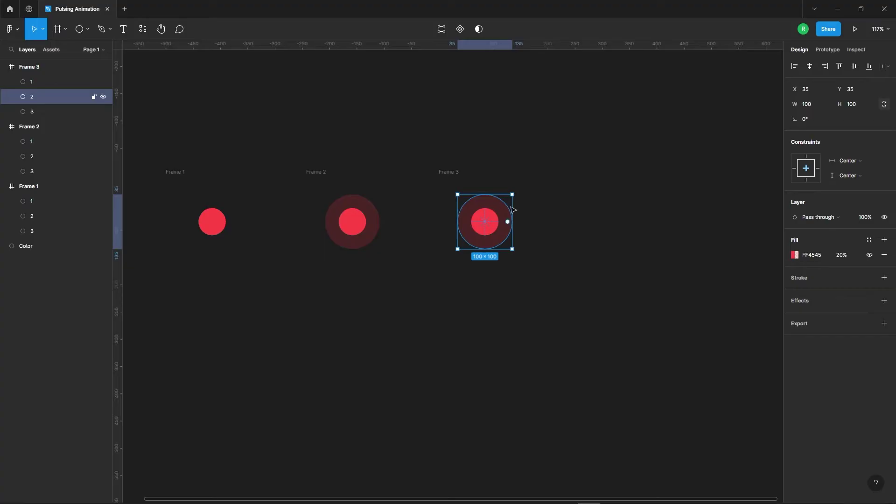
scroll(473, 191, up, 5)
key(alt)
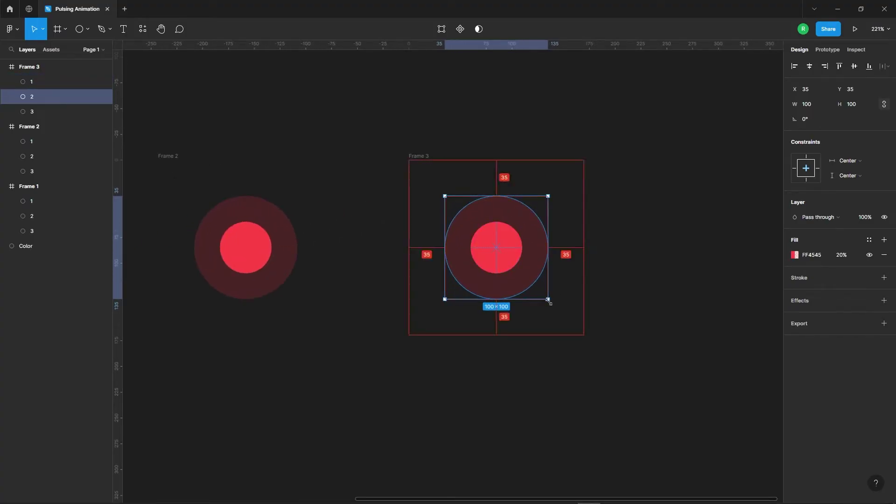
drag(548, 299, 586, 325)
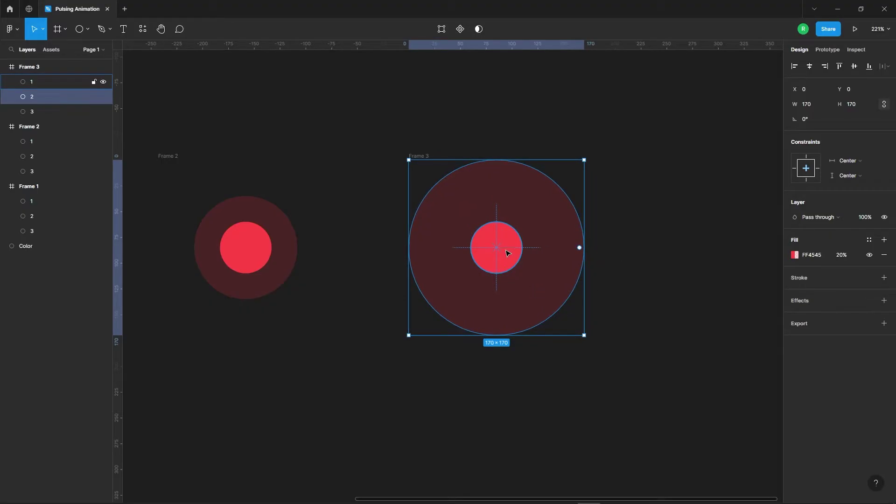
key(alt)
scroll(500, 261, down, 1)
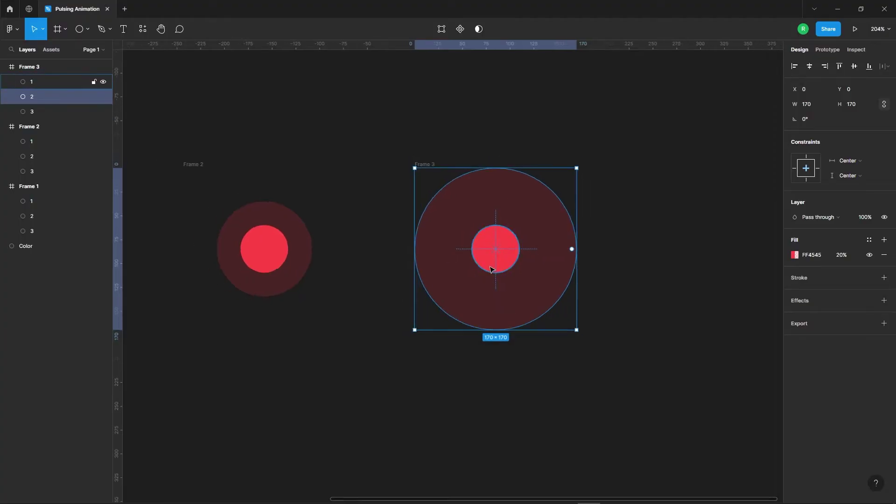
Grow Frame 3's circle 3 to 100×100 with 20% fill opacity
key(Escape)
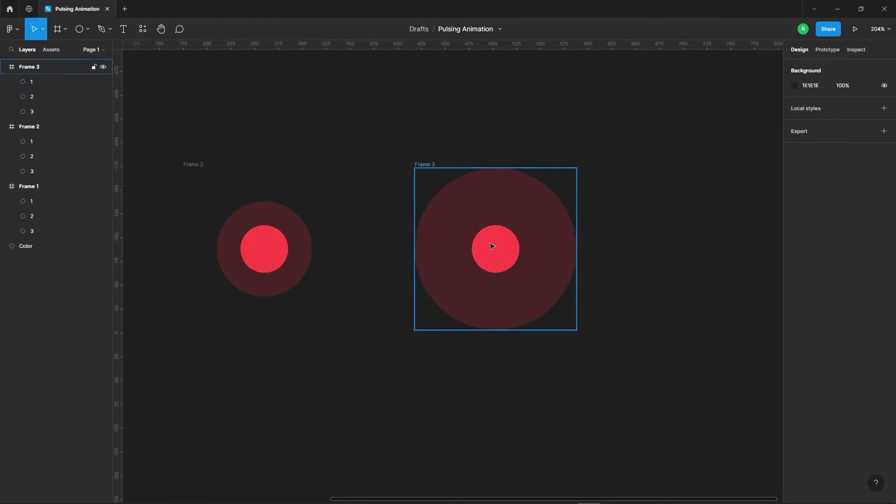
click(498, 259)
mouse_move(56, 111)
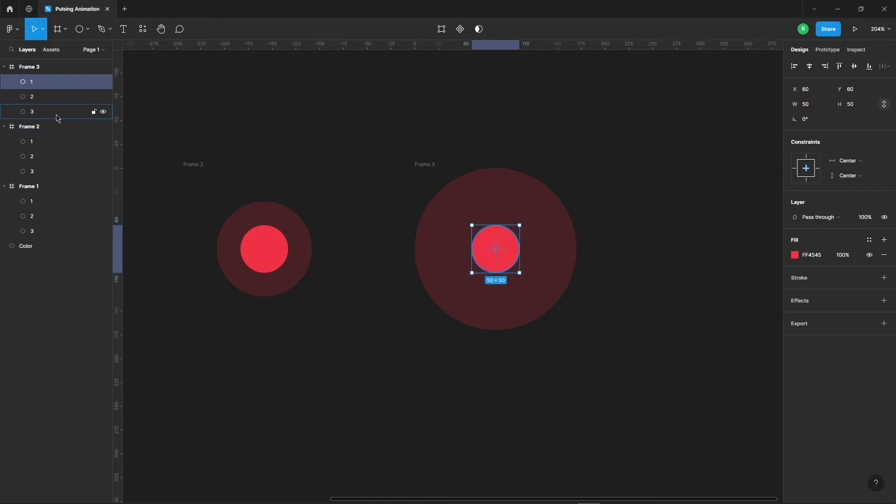
click(55, 112)
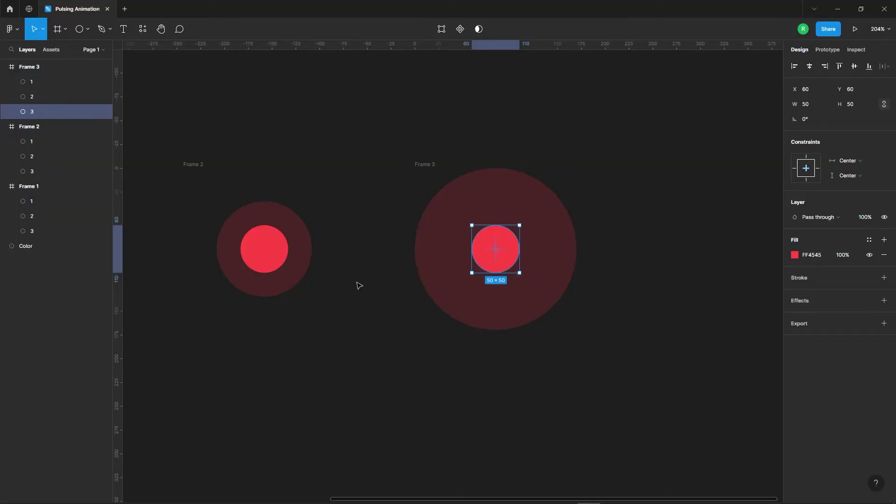
click(304, 259)
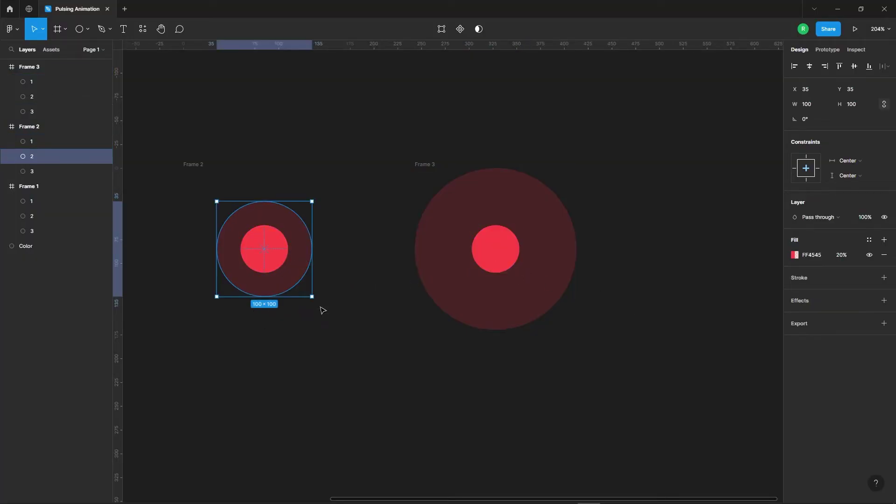
click(498, 259)
click(41, 114)
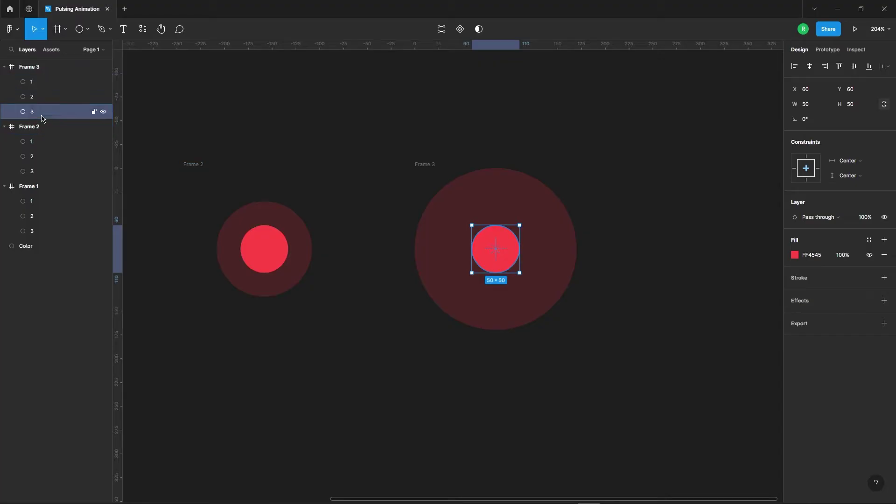
key(alt)
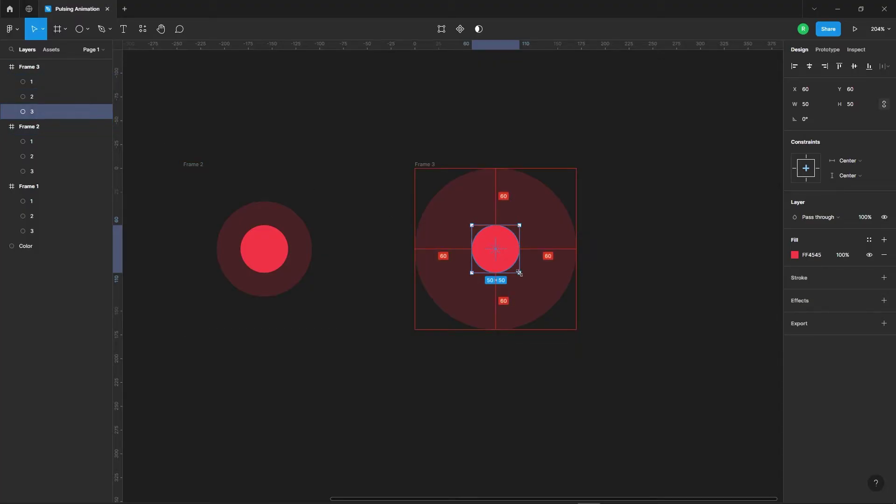
drag(520, 273, 543, 296)
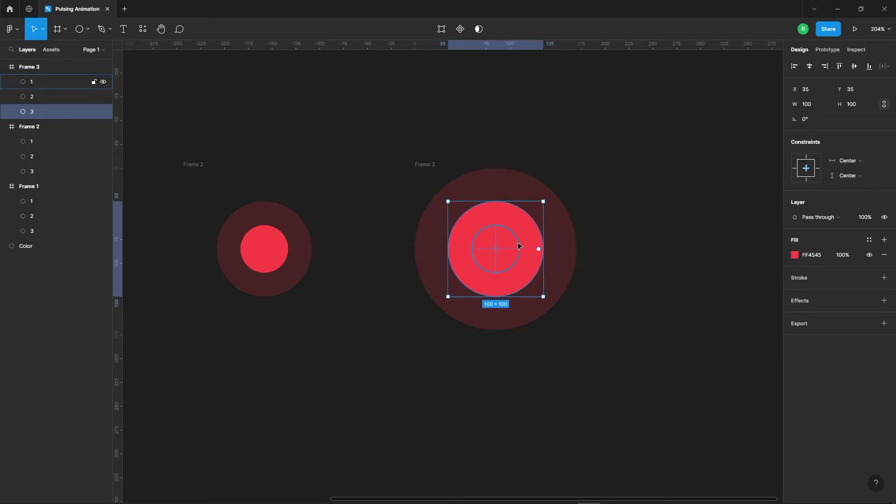
click(852, 260)
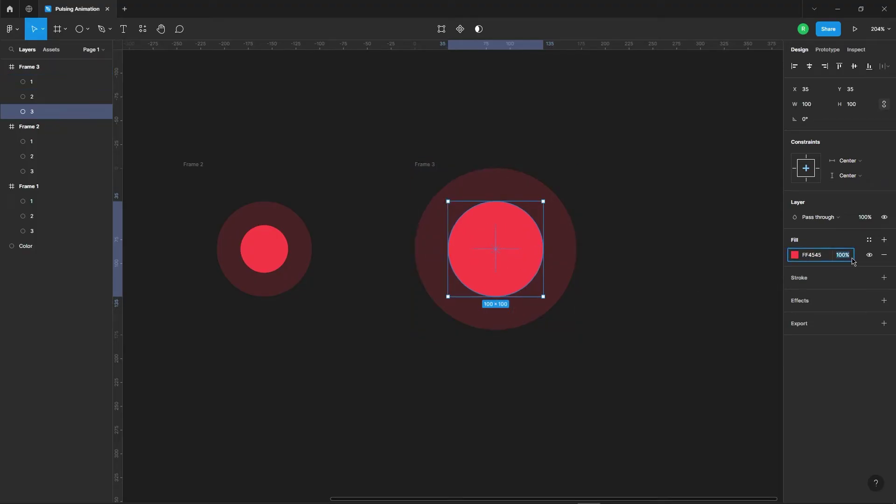
text(20)
key(Return)
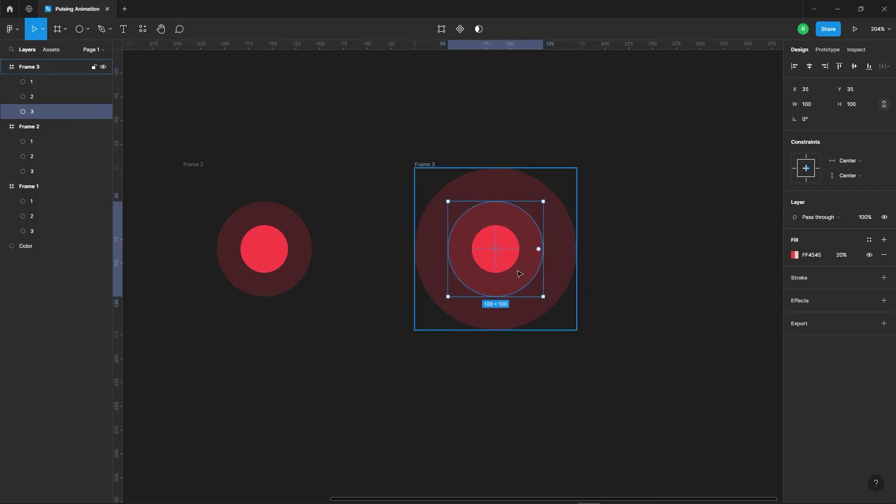
click(642, 241)
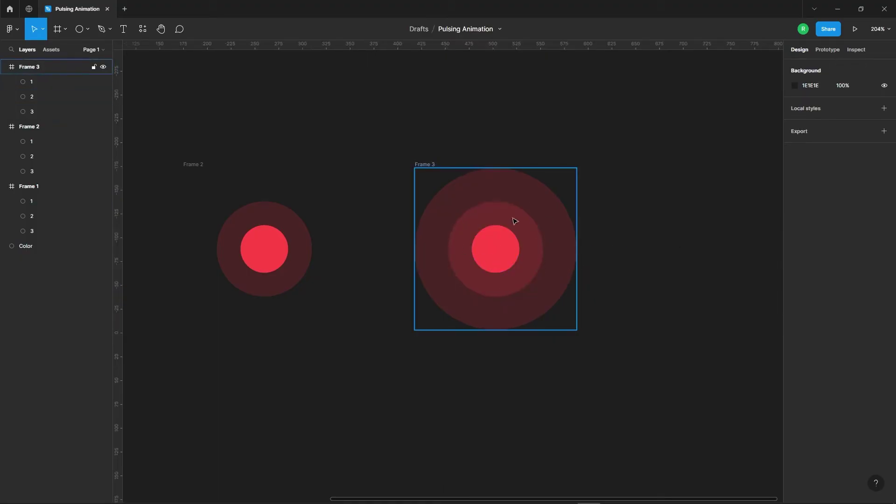
Move the Color dot aside and Alt-drag Frame 3 to create Frame 4
click(425, 164)
scroll(406, 158, down, 3)
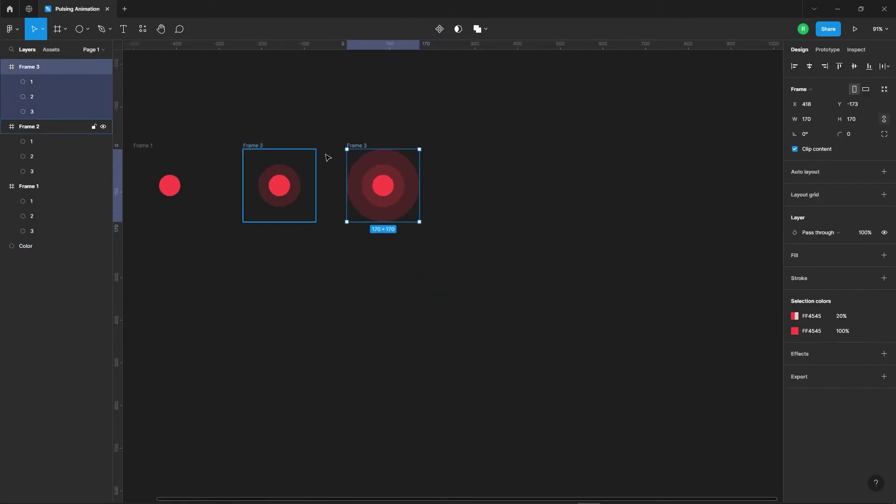
scroll(408, 141, down, 2)
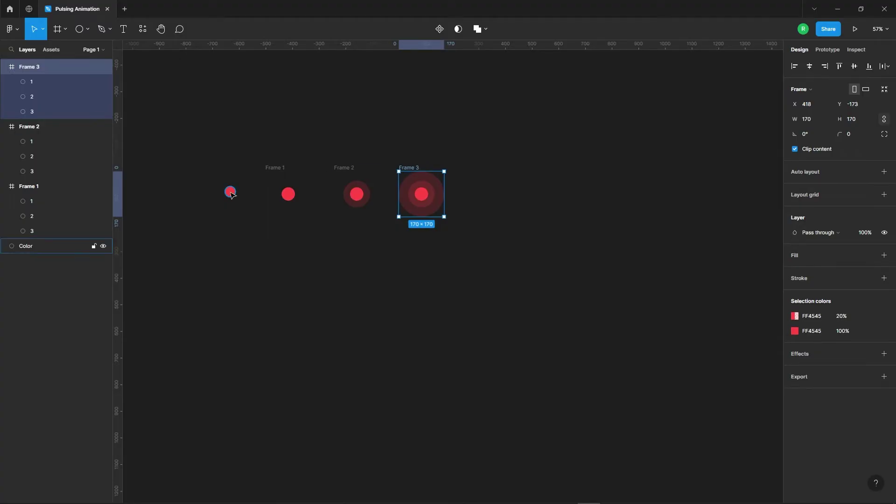
drag(230, 191, 220, 122)
click(412, 170)
drag(412, 171, 491, 170)
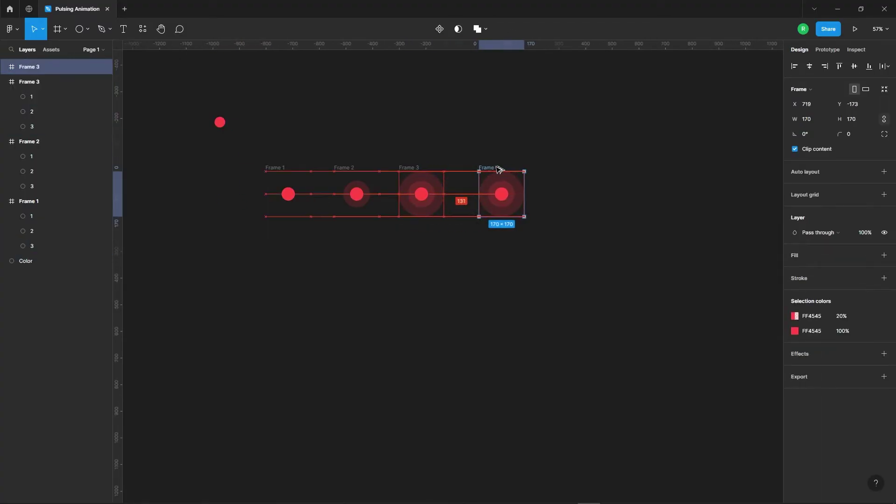
click(594, 152)
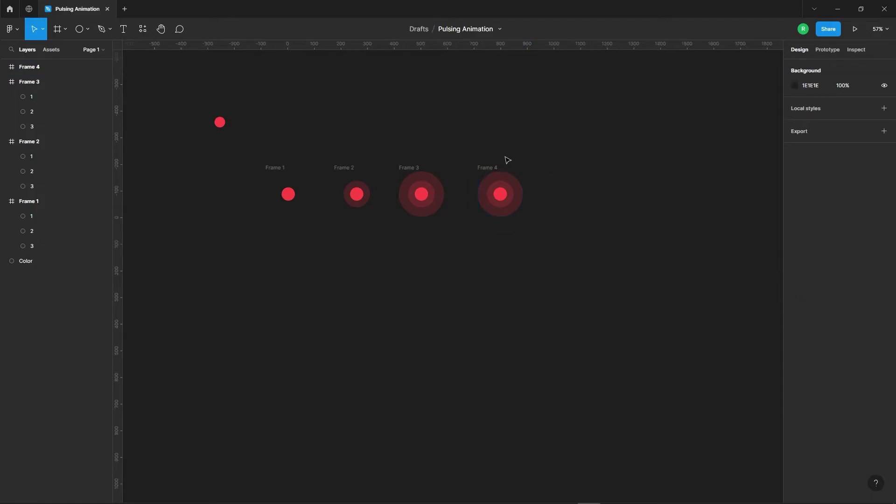
Set Frame 4's outer ring fill opacity to 0%
ctrl+scroll(505, 158, up, 5)
click(539, 240)
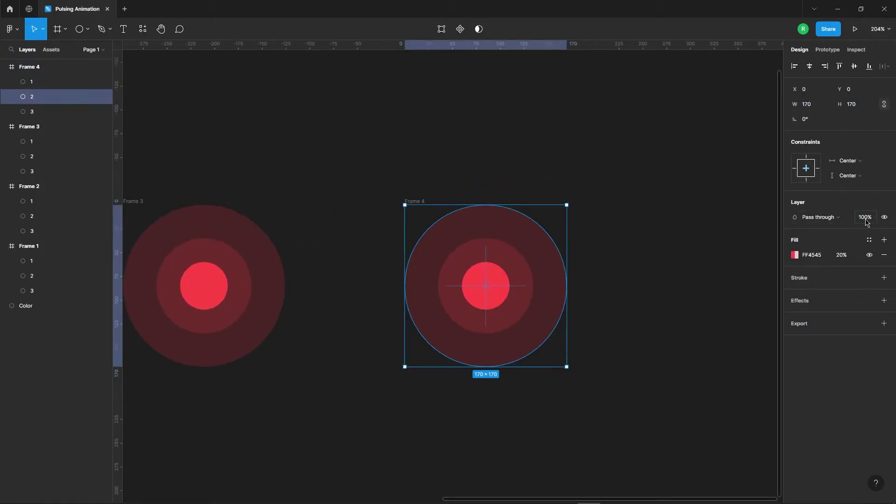
click(844, 257)
text(0)
key(Return)
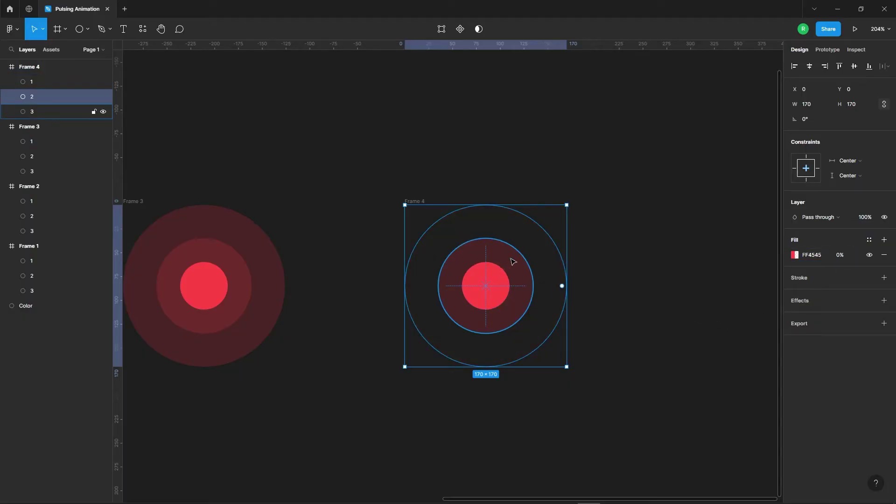
Expand Frame 4's middle ring to fill the frame
click(513, 262)
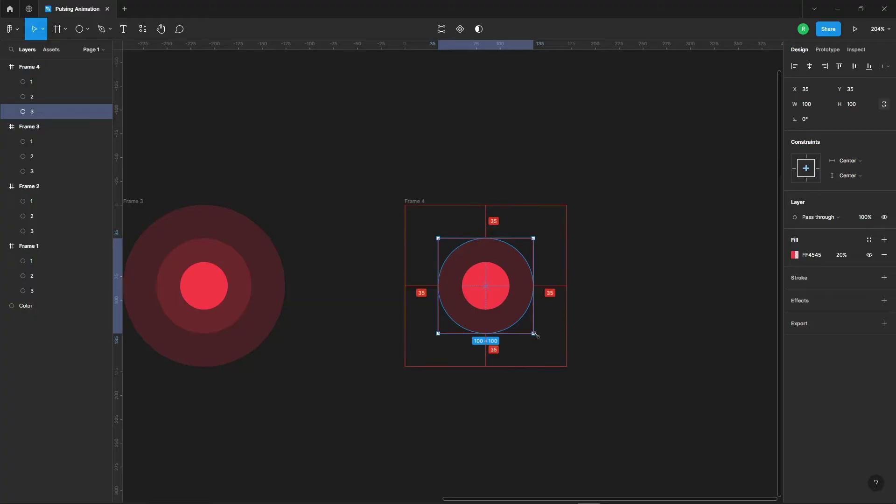
drag(535, 335, 566, 361)
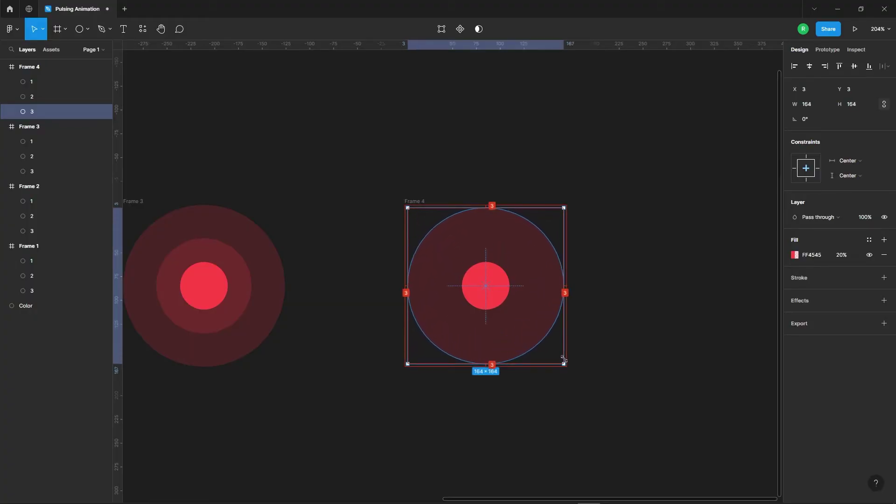
click(502, 174)
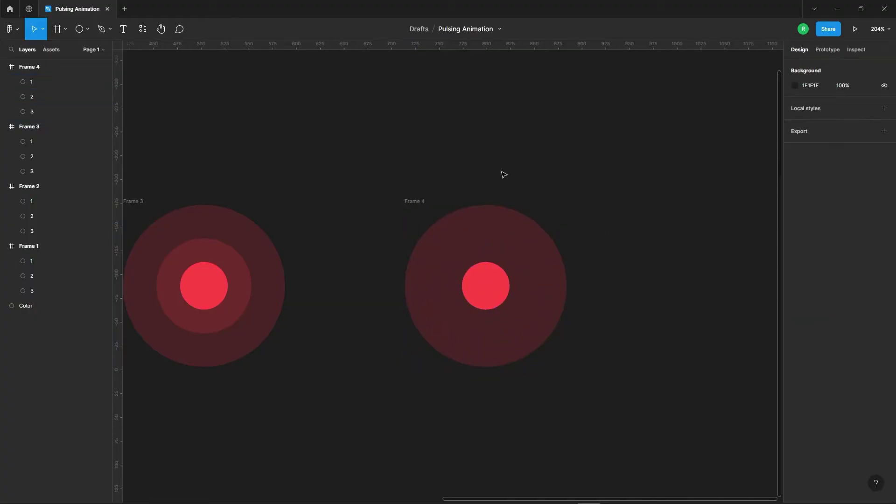
scroll(502, 174, down, 5)
scroll(567, 184, down, 3)
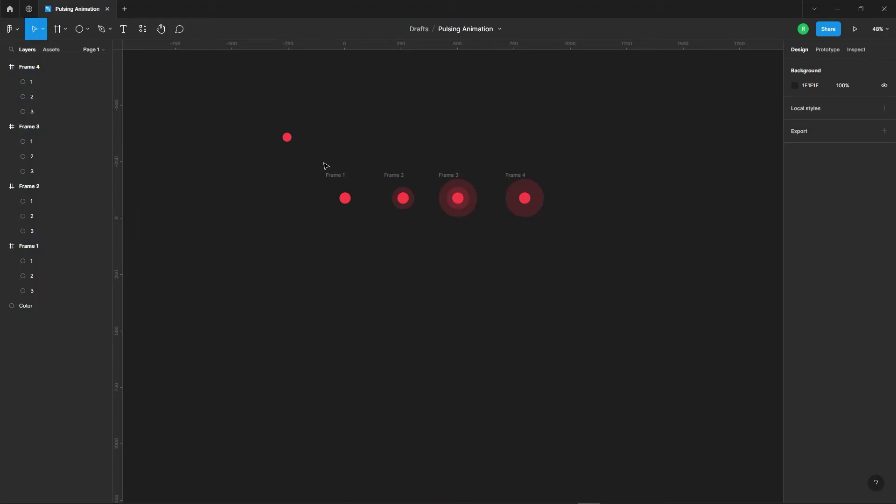
Combine the four frames into a component set
drag(313, 149, 602, 287)
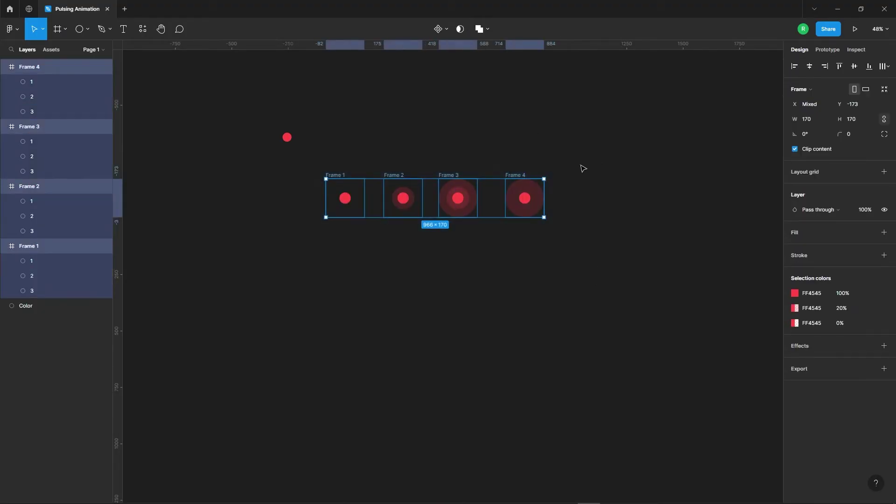
click(446, 28)
click(451, 73)
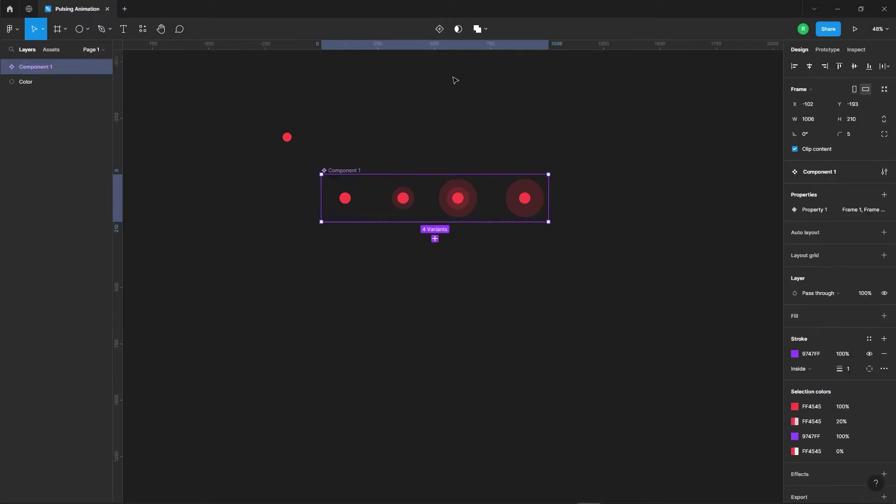
Link Frame 1 to Frame 2 with an After delay trigger of 1 ms
click(360, 201)
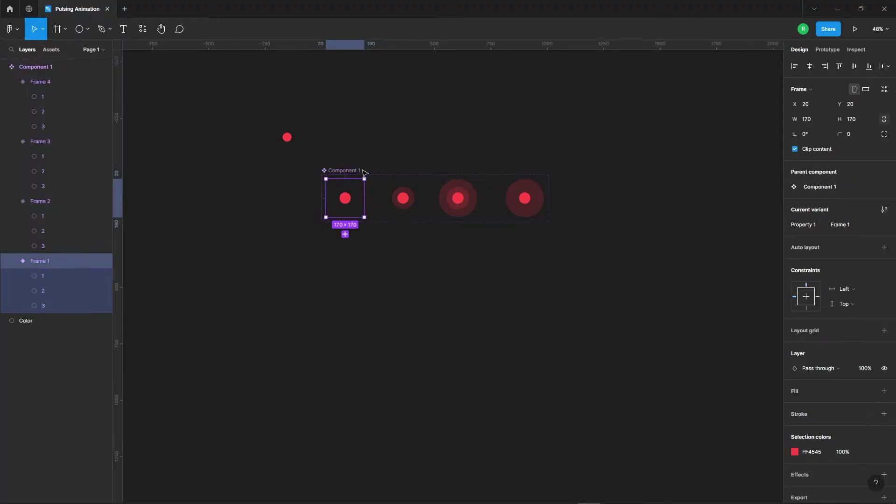
click(827, 50)
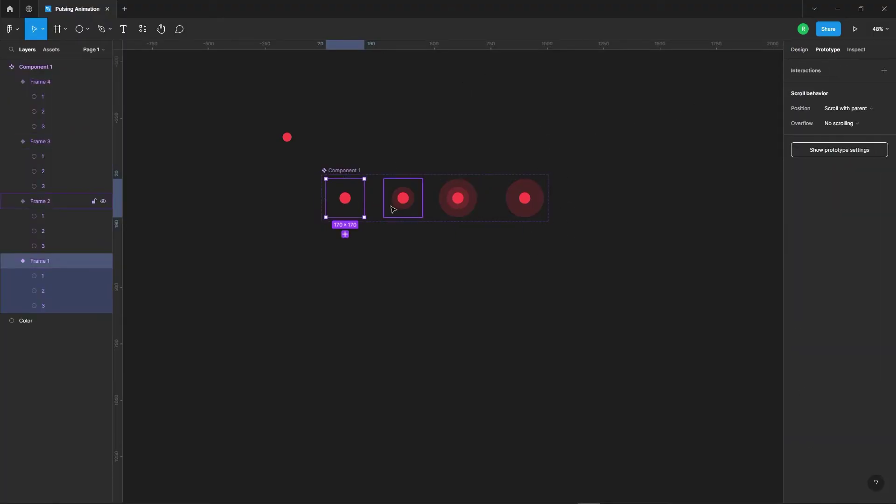
drag(365, 199, 397, 202)
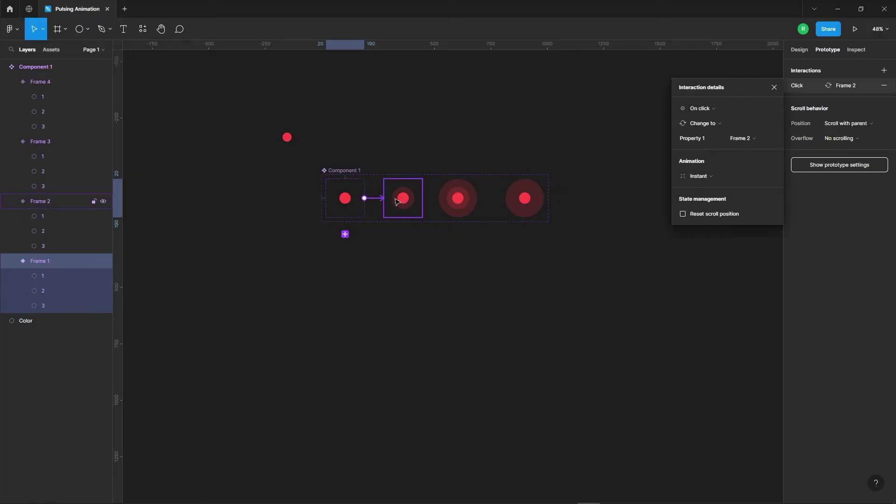
click(719, 113)
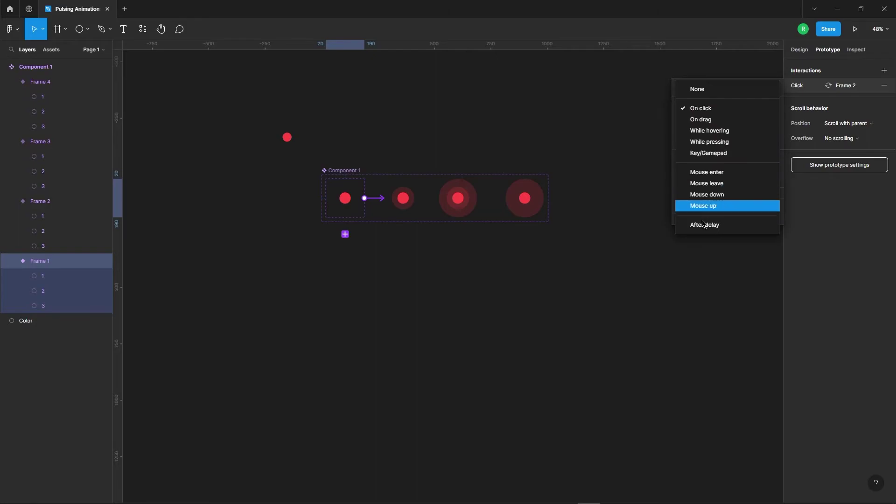
click(701, 220)
click(751, 112)
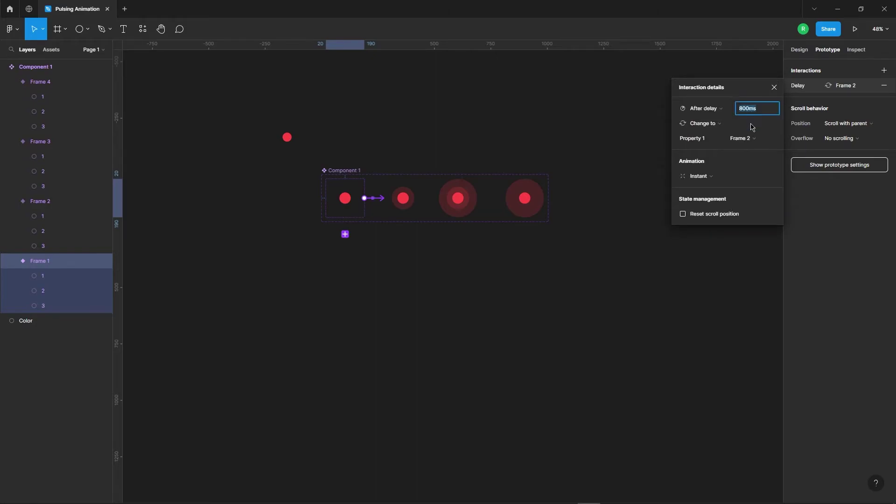
Make the Frame 1 transition Smart animate, Ease in and out, 400 ms
click(709, 178)
click(708, 198)
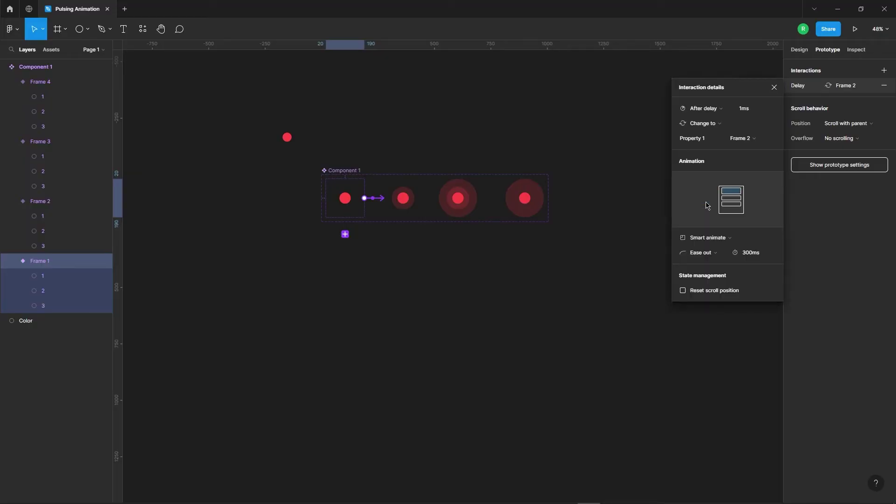
click(705, 252)
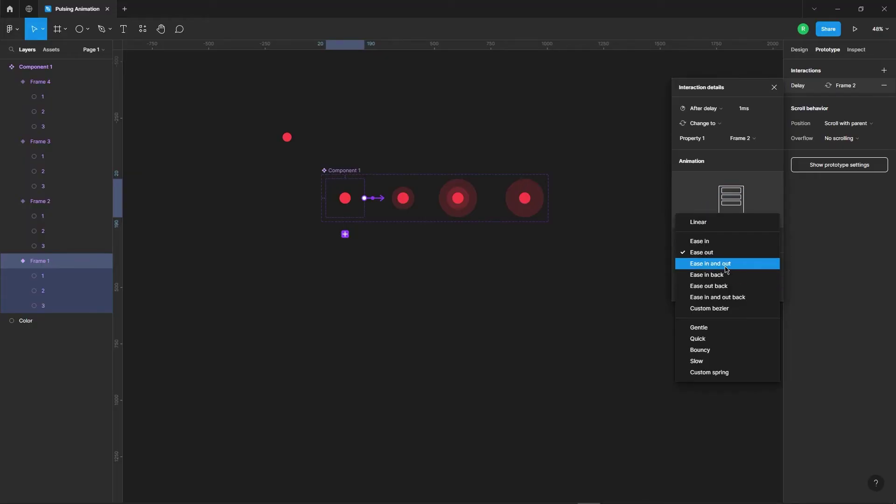
click(726, 264)
click(756, 253)
text(400)
key(Return)
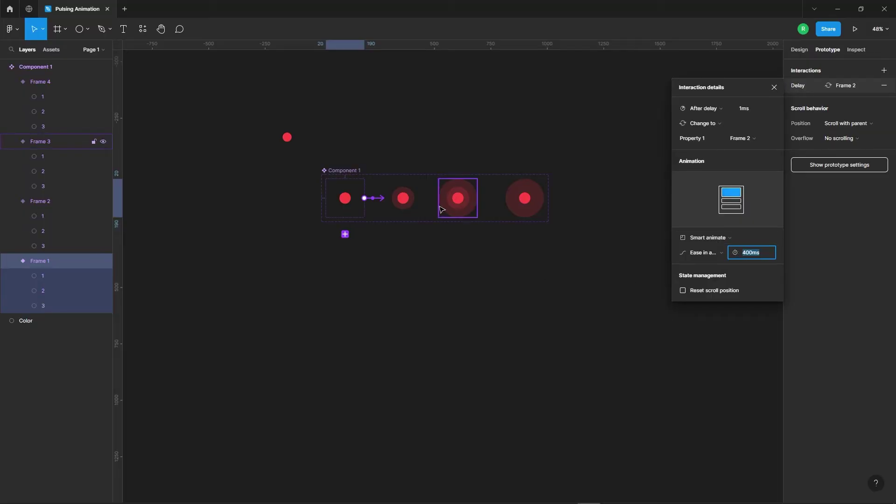
click(410, 204)
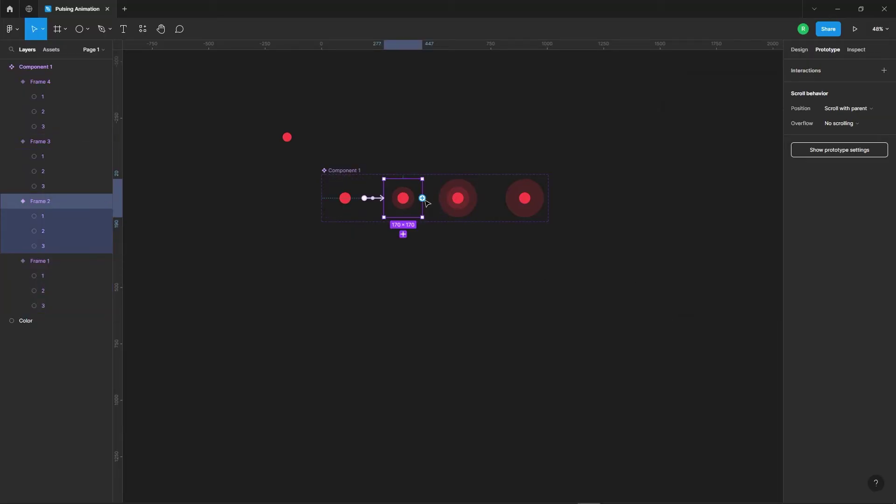
Link Frame 2 to Frame 3 with an After delay trigger
drag(422, 198, 457, 198)
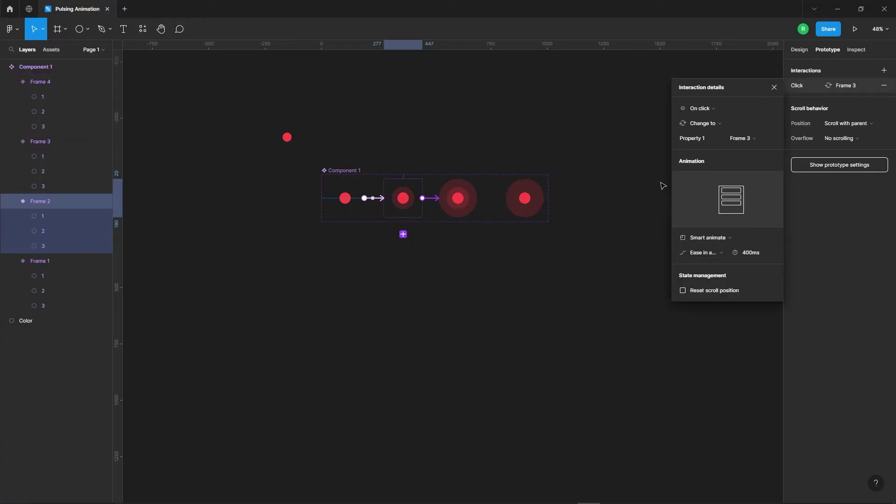
click(722, 112)
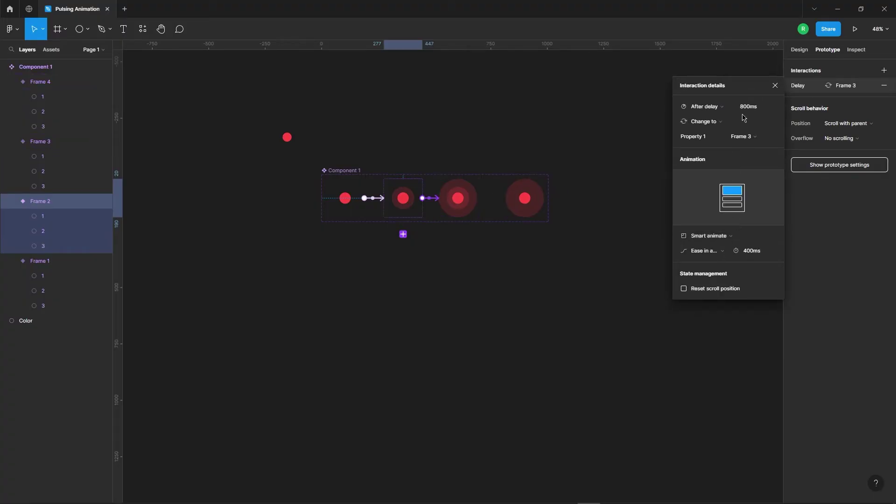
click(765, 107)
Link Frame 3 to Frame 4 with an After delay trigger
click(467, 191)
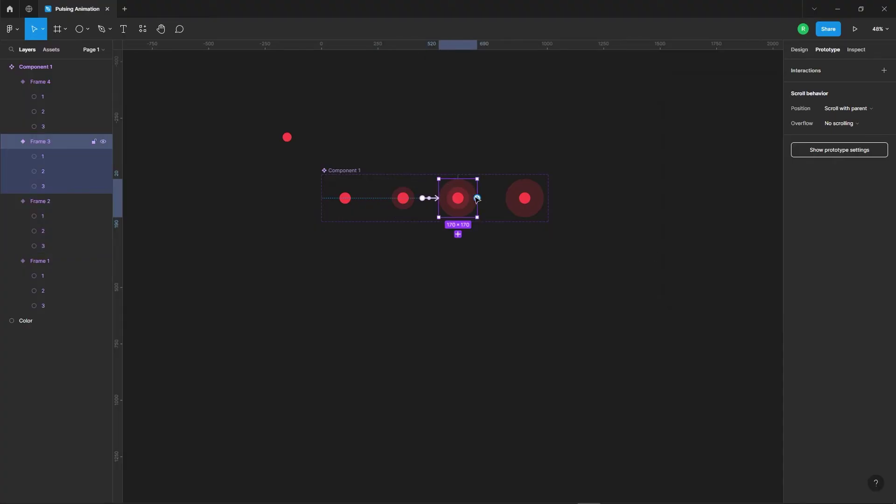
drag(477, 198, 524, 198)
click(719, 112)
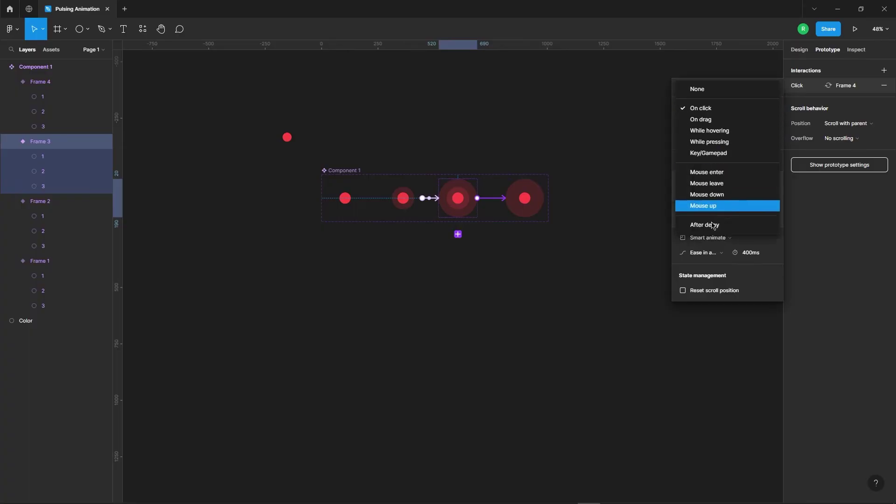
click(700, 227)
click(751, 109)
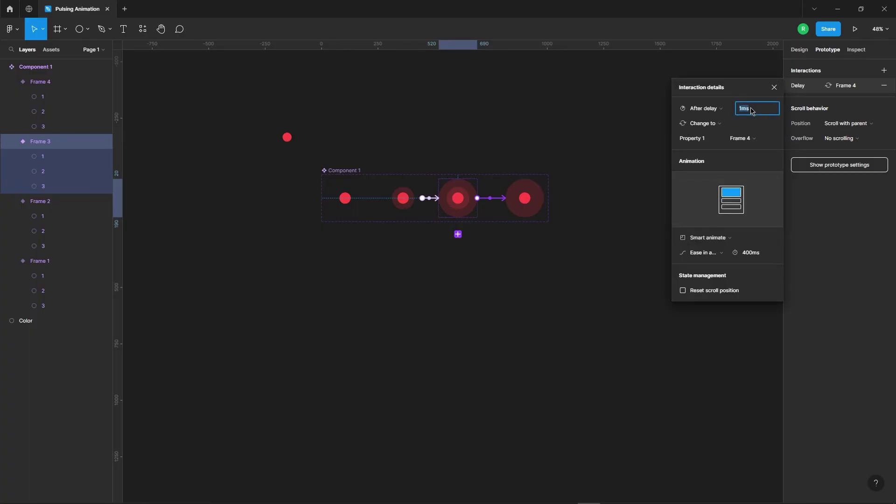
Link Frame 4 back to Frame 1 with an After delay trigger and set its delay time
click(537, 205)
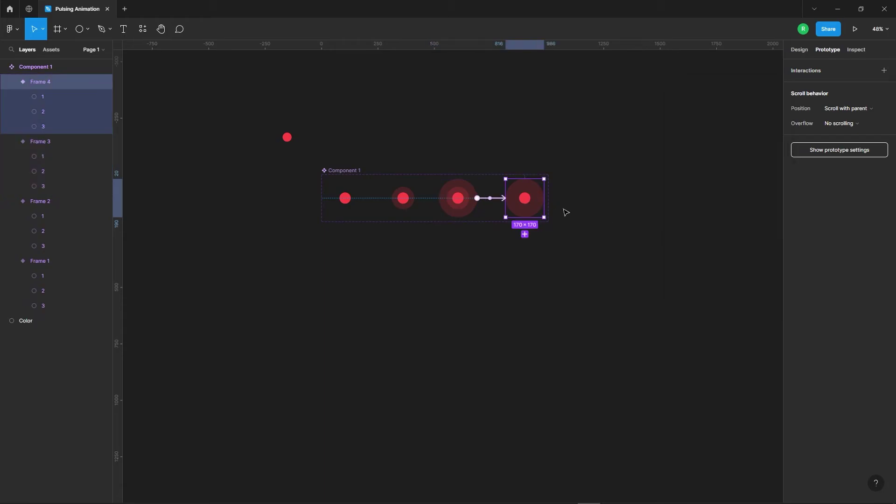
mouse_move(544, 197)
mouse_down()
mouse_move(647, 280)
mouse_move(348, 201)
mouse_up()
click(713, 109)
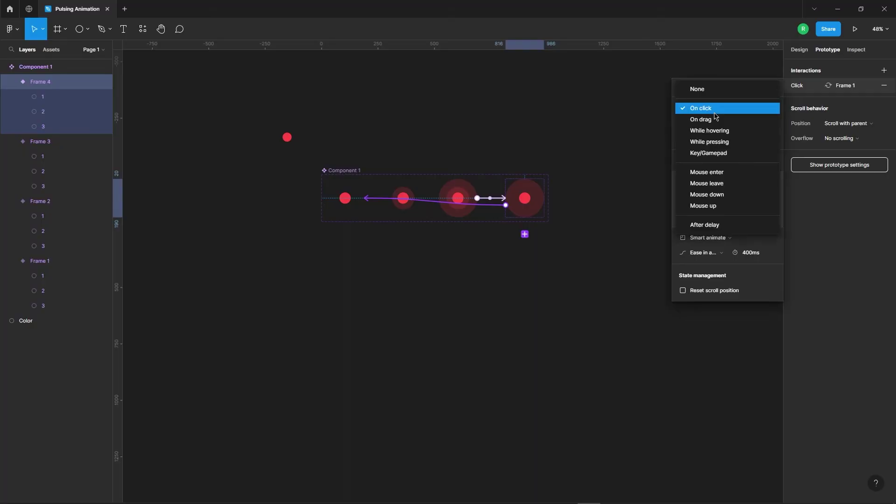
click(721, 225)
click(751, 108)
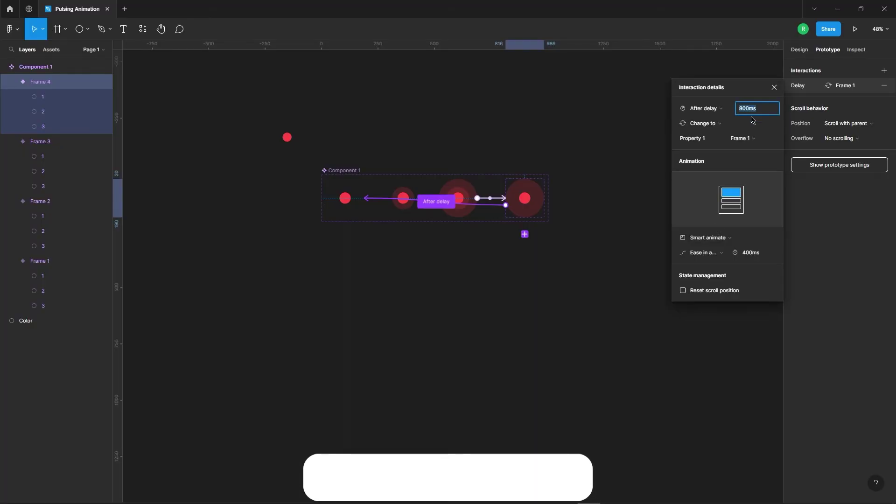
text(700)
key(Return)
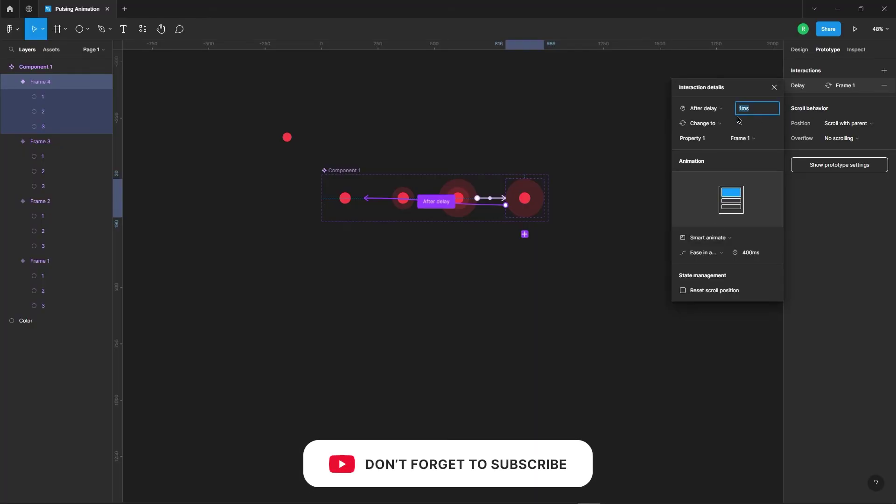
Give the loop-back a Dissolve animation lasting 100ms, then close the interaction details
click(718, 239)
click(711, 227)
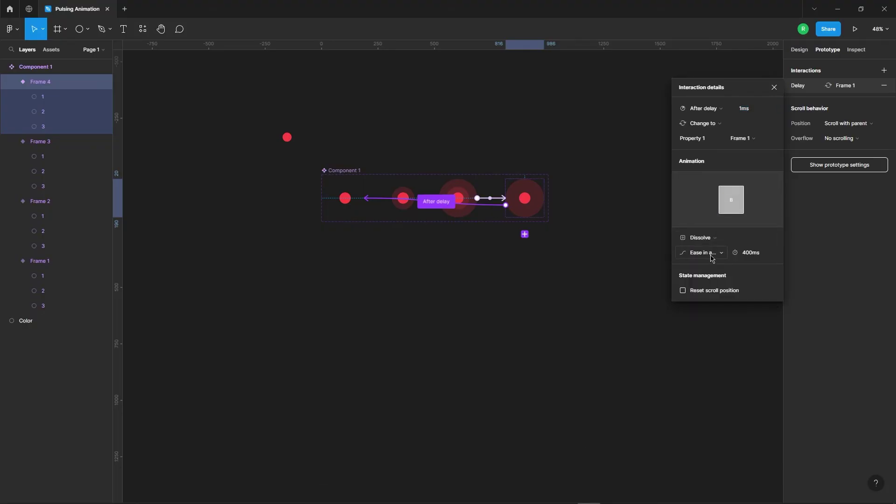
click(711, 252)
click(761, 253)
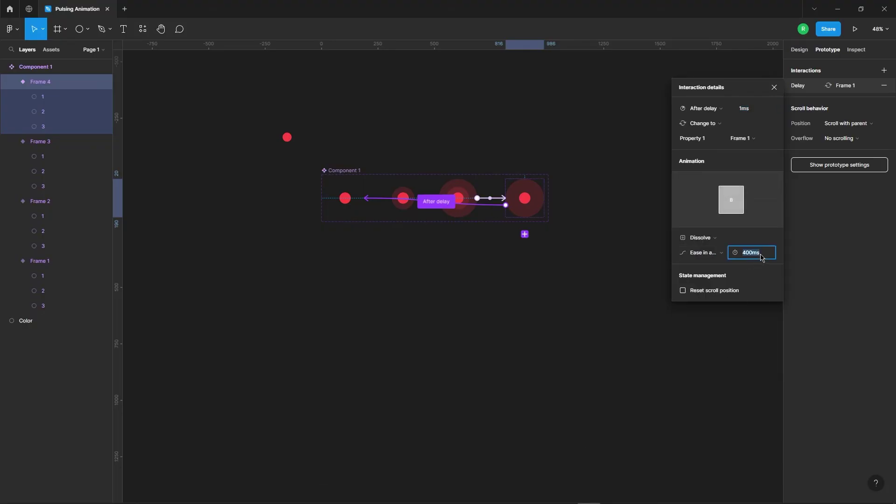
text(100)
key(Return)
click(774, 87)
Draw a new square white frame to the left of the component
click(667, 142)
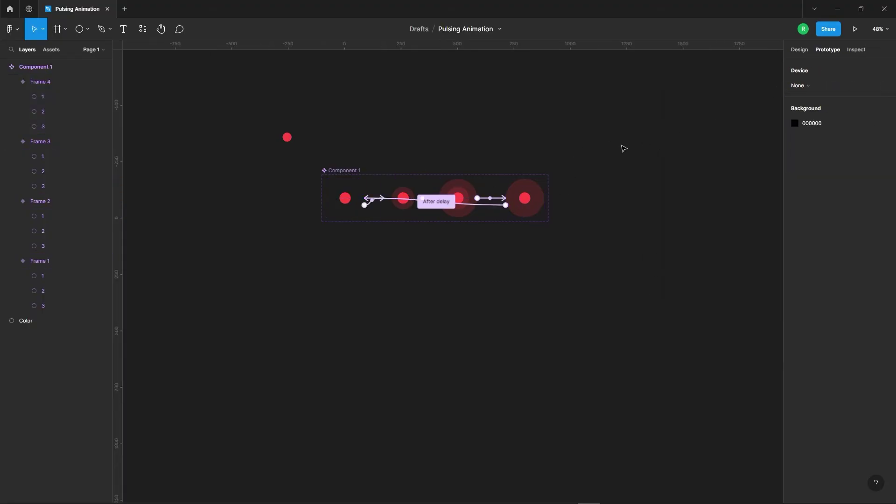
ctrl+scroll(624, 148, down, 2)
key(f)
mouse_move(196, 166)
mouse_down()
mouse_move(218, 199)
mouse_move(283, 250)
mouse_up()
click(494, 272)
Place a Component 1 red dot instance at the white frame's centre, then select the frame
scroll(528, 292, left, 5)
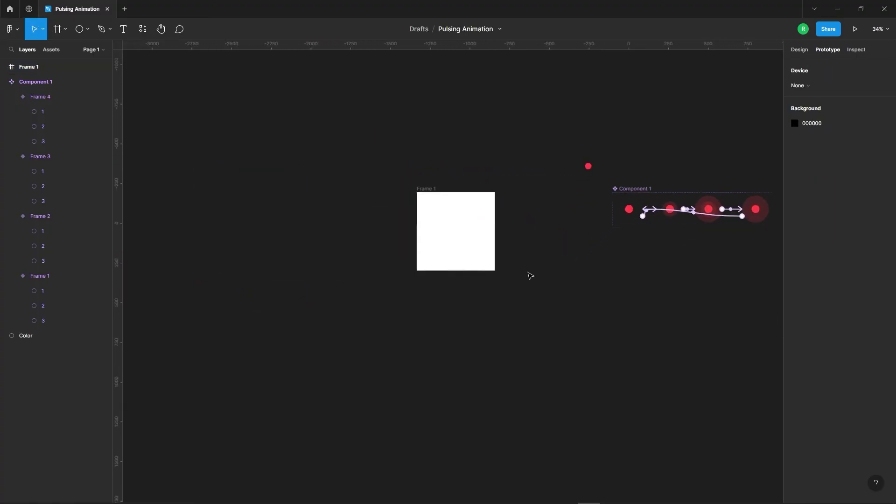
click(51, 50)
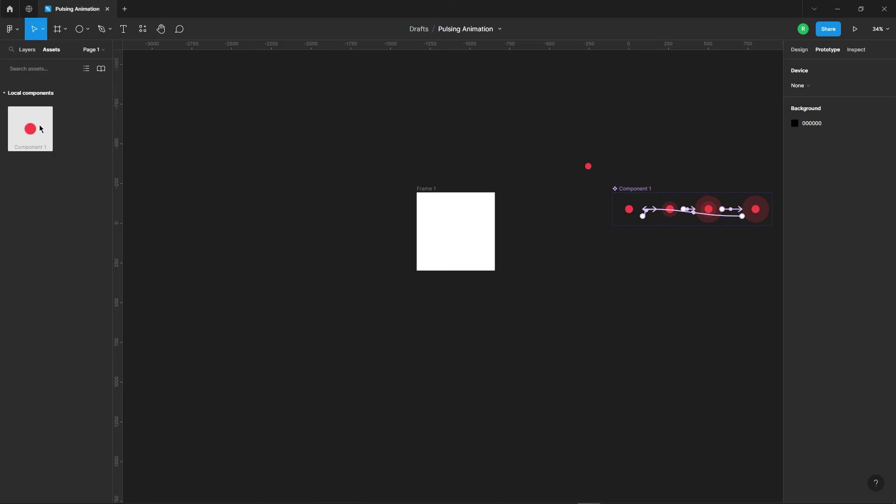
drag(40, 129, 465, 229)
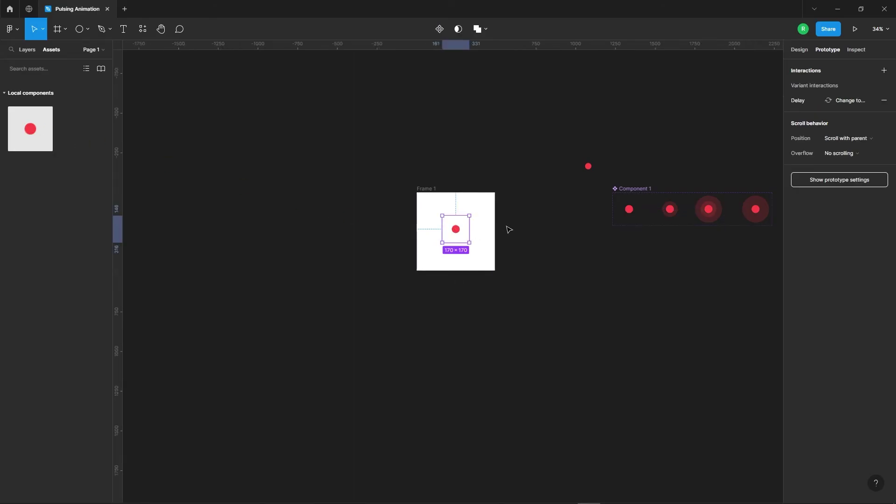
scroll(509, 230, up, 5)
click(395, 252)
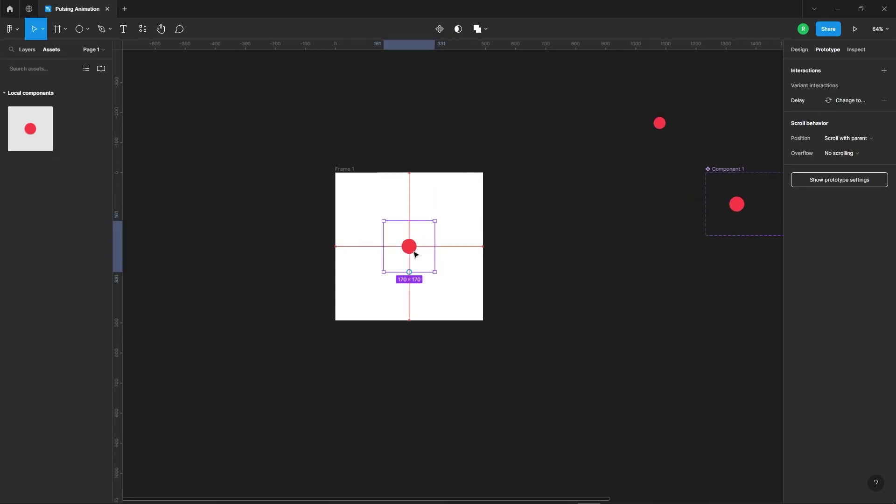
click(572, 252)
click(343, 169)
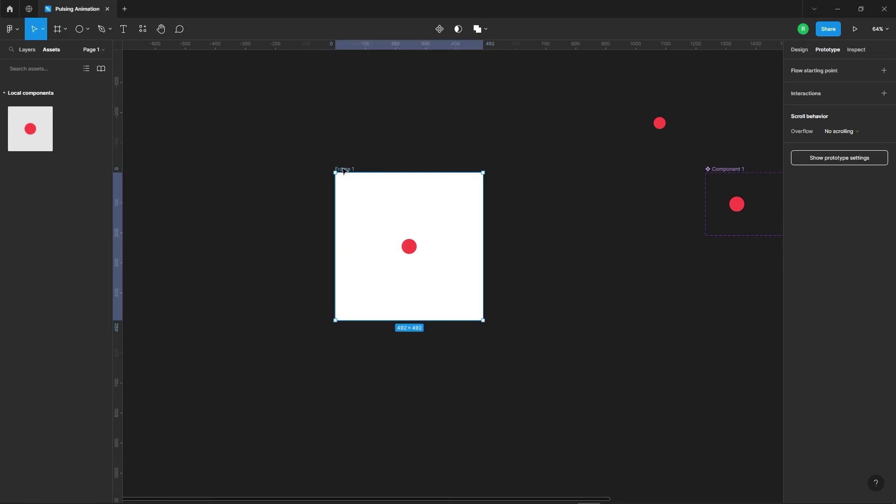
Play the white frame in presentation view, enlarged to fill the window, to watch the rings pulse
click(855, 29)
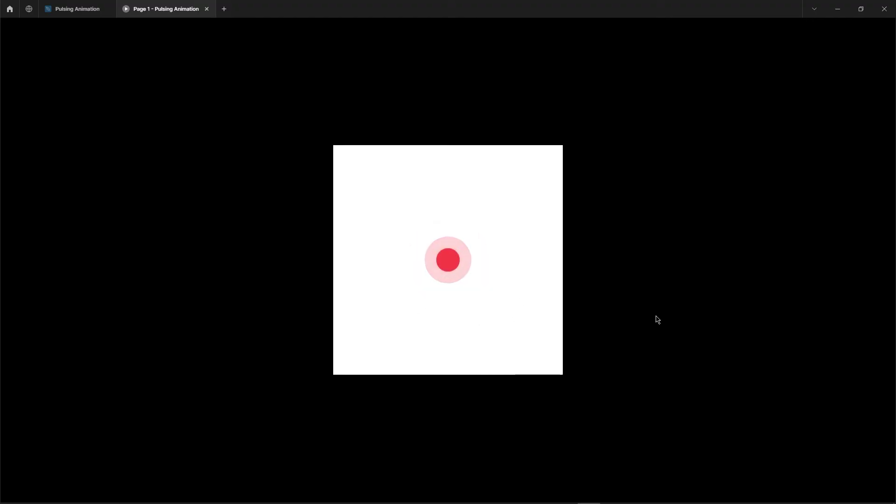
key(z)
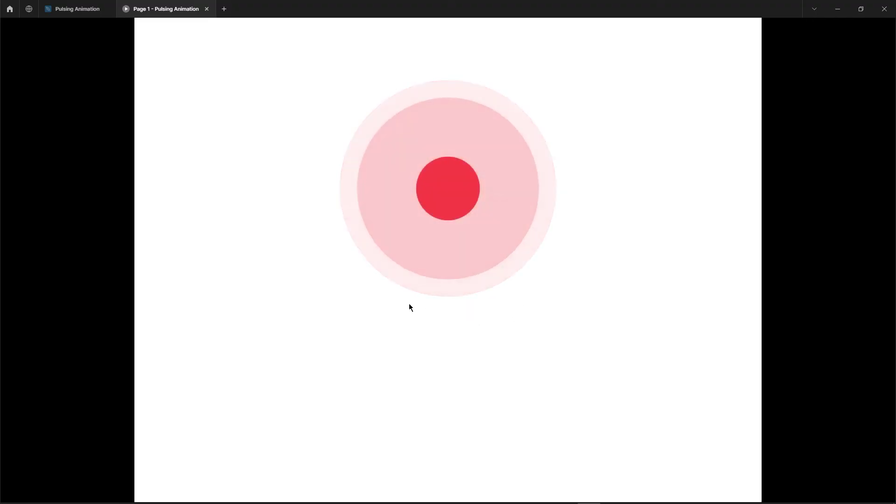